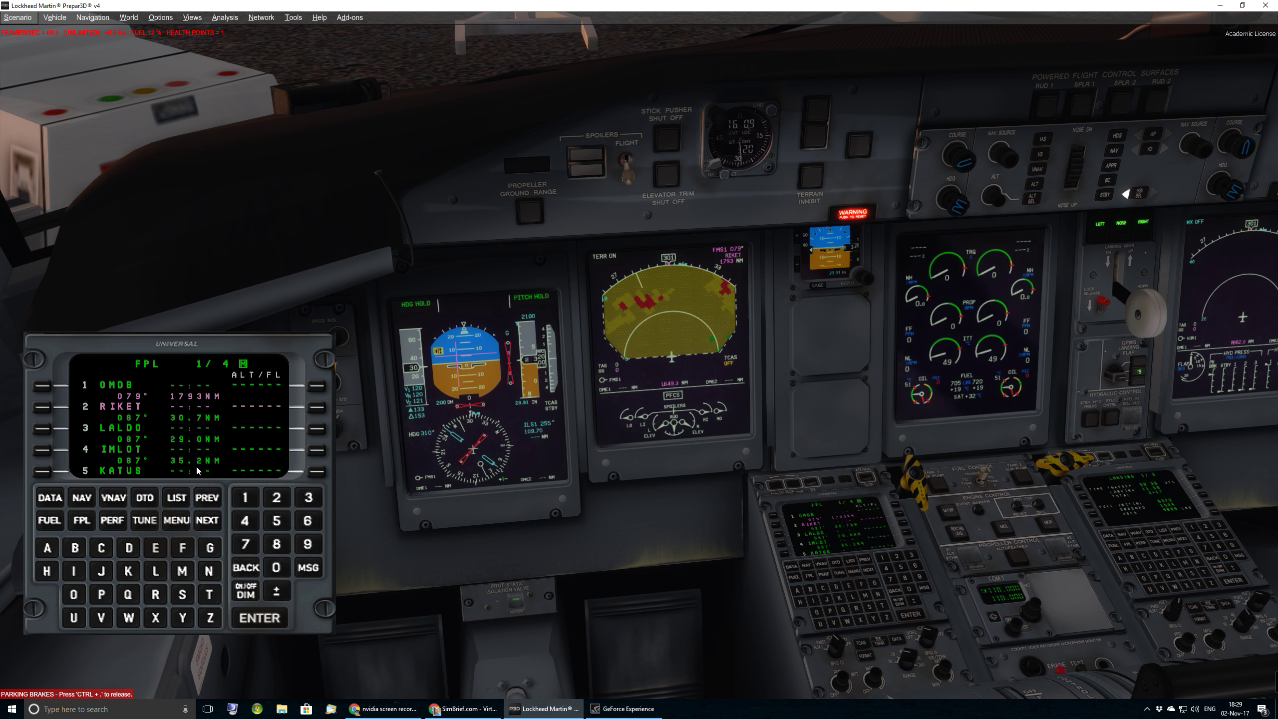
Step: Page through the old Q400 FMS flight plan and delete it, leaving an empty plan
click(208, 521)
click(207, 520)
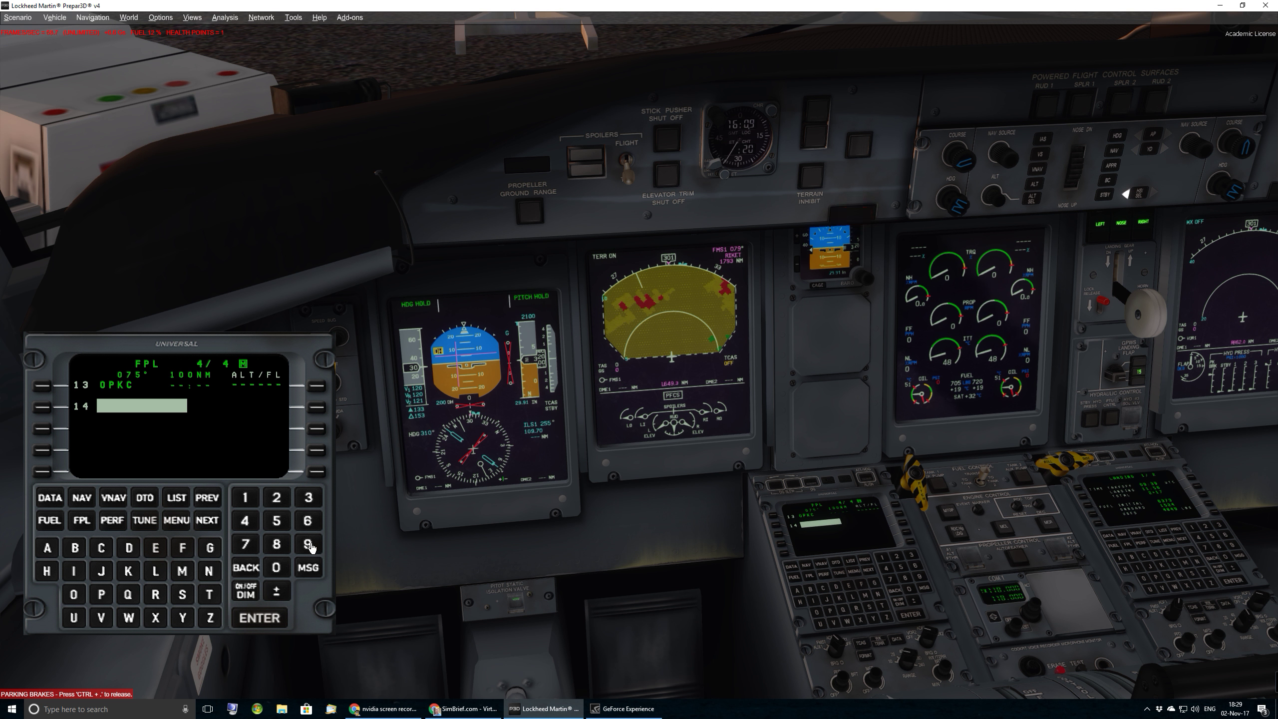
text(99)
click(259, 618)
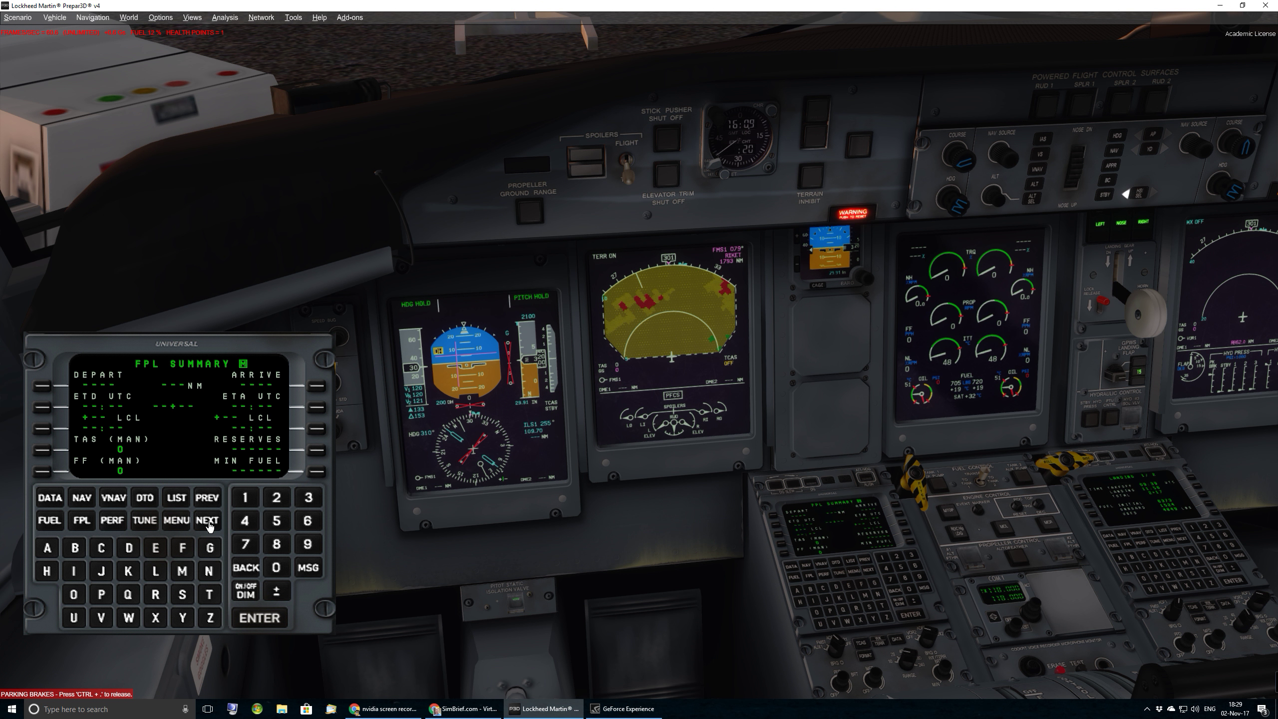
click(207, 523)
click(81, 499)
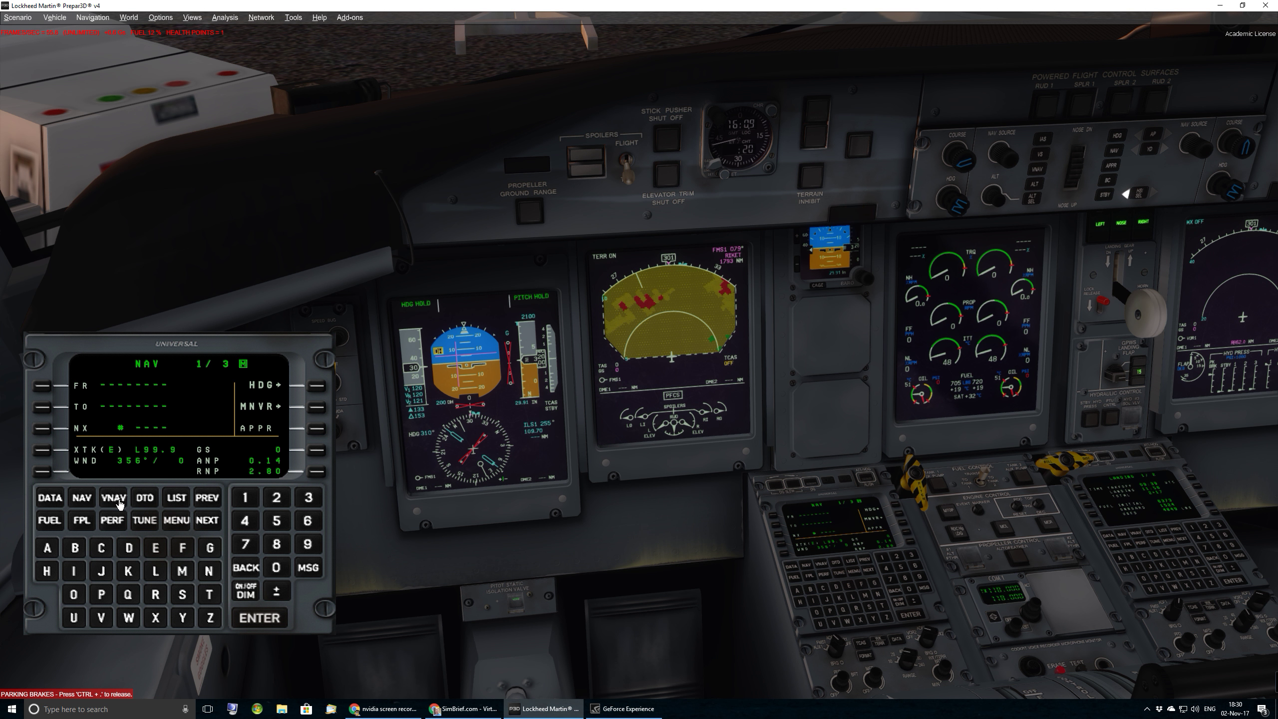
click(82, 521)
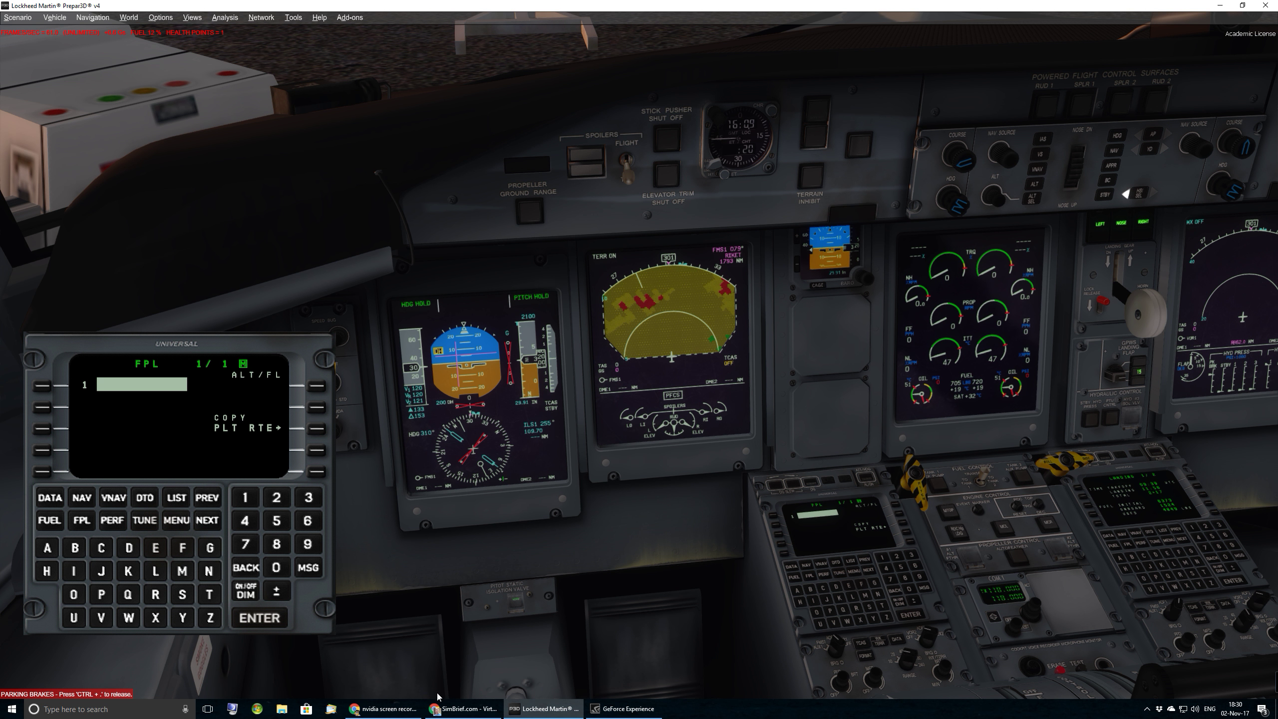
Step: Create SimBrief flight BNM 113, LIRF to LGAV, with the DHC8-402 airframe
click(462, 710)
mouse_move(770, 246)
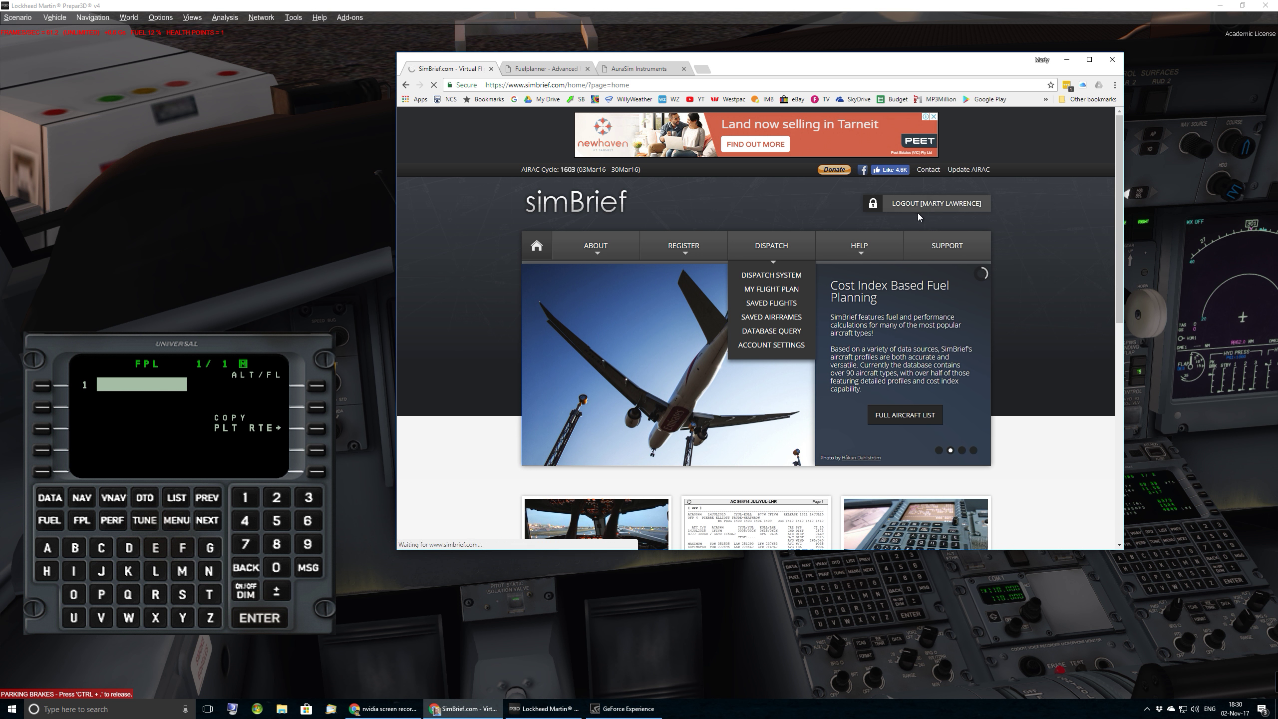
scroll(1003, 295, down, 1)
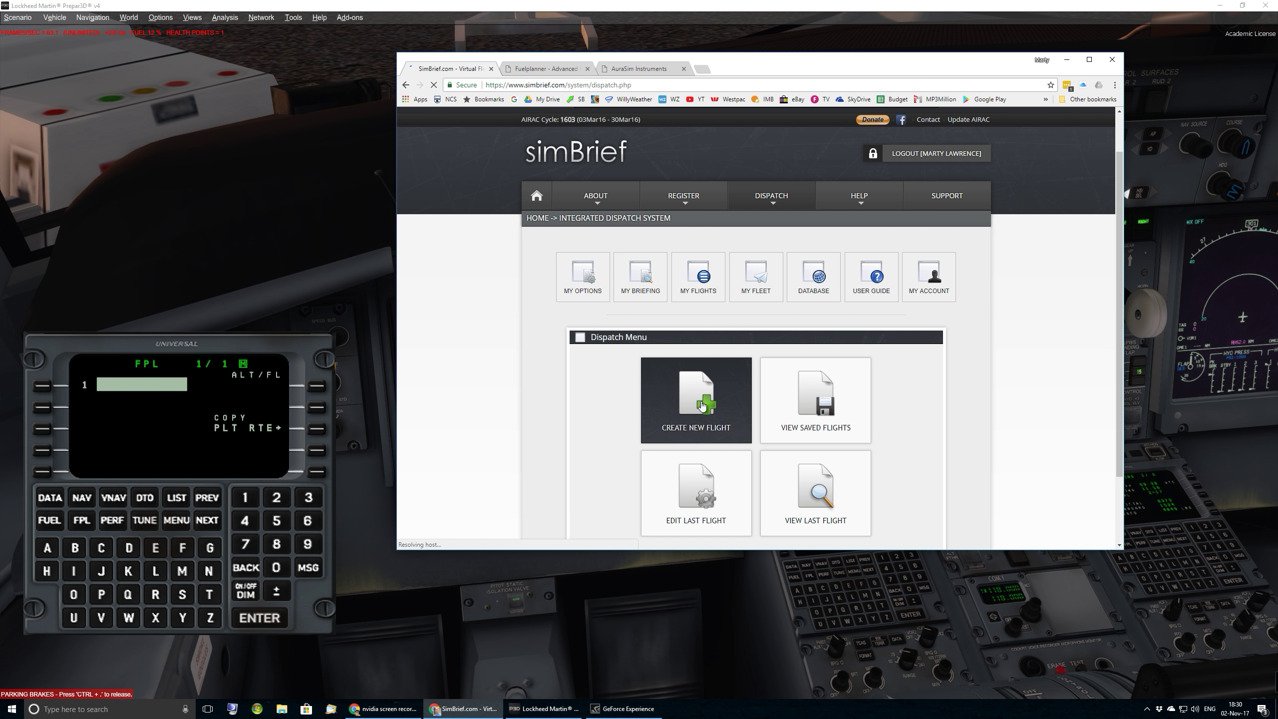
click(703, 405)
scroll(747, 362, down, 1)
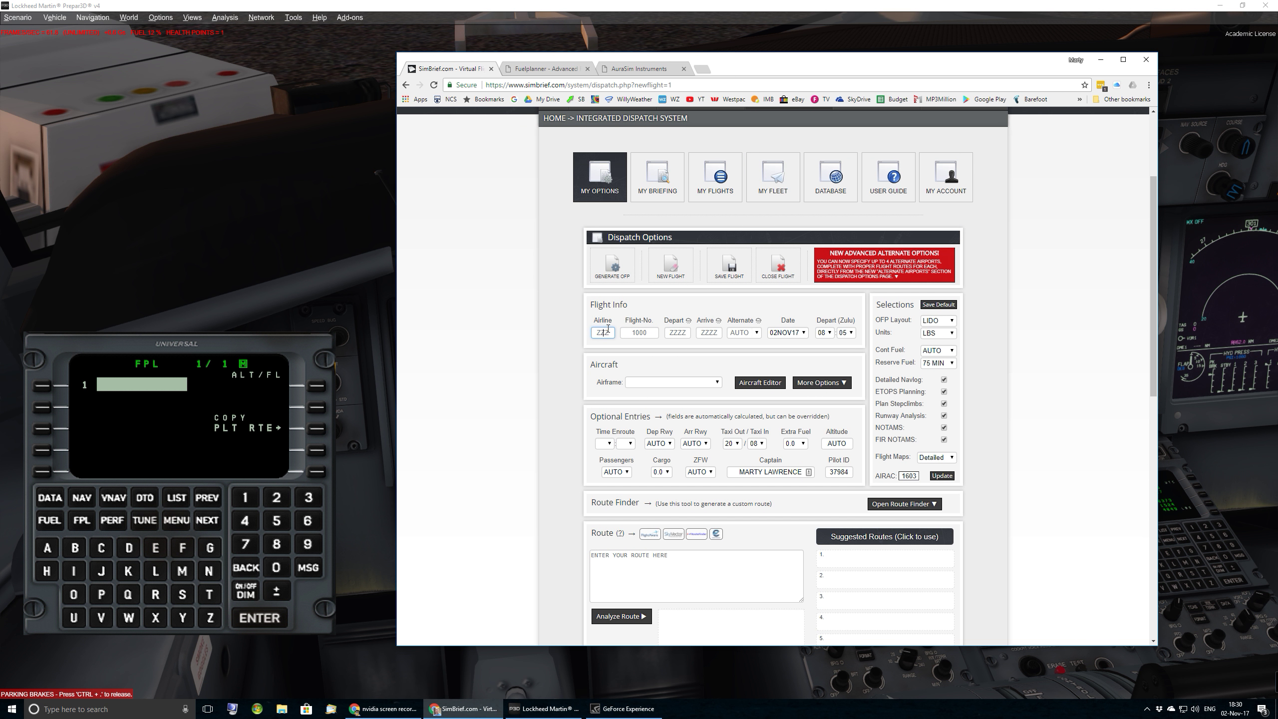
text(BNM)
key(Tab)
text(113)
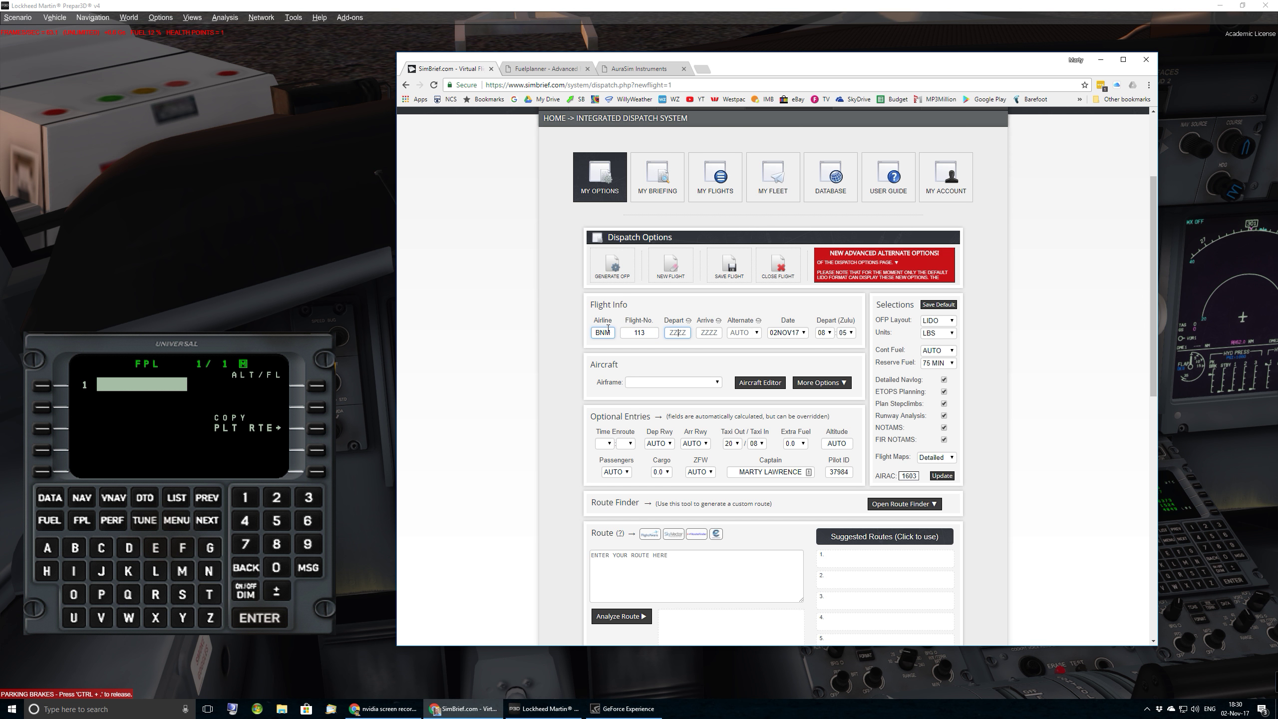
key(Tab)
text(LI)
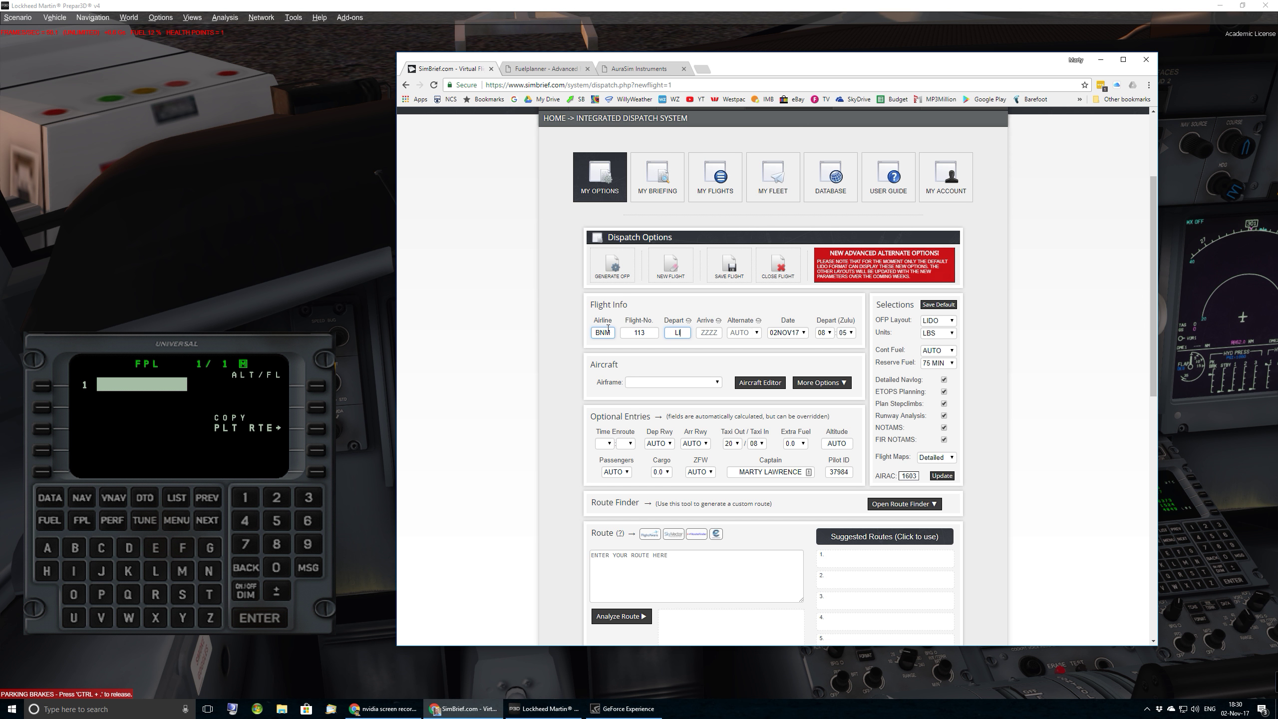
key(Tab)
text(AV)
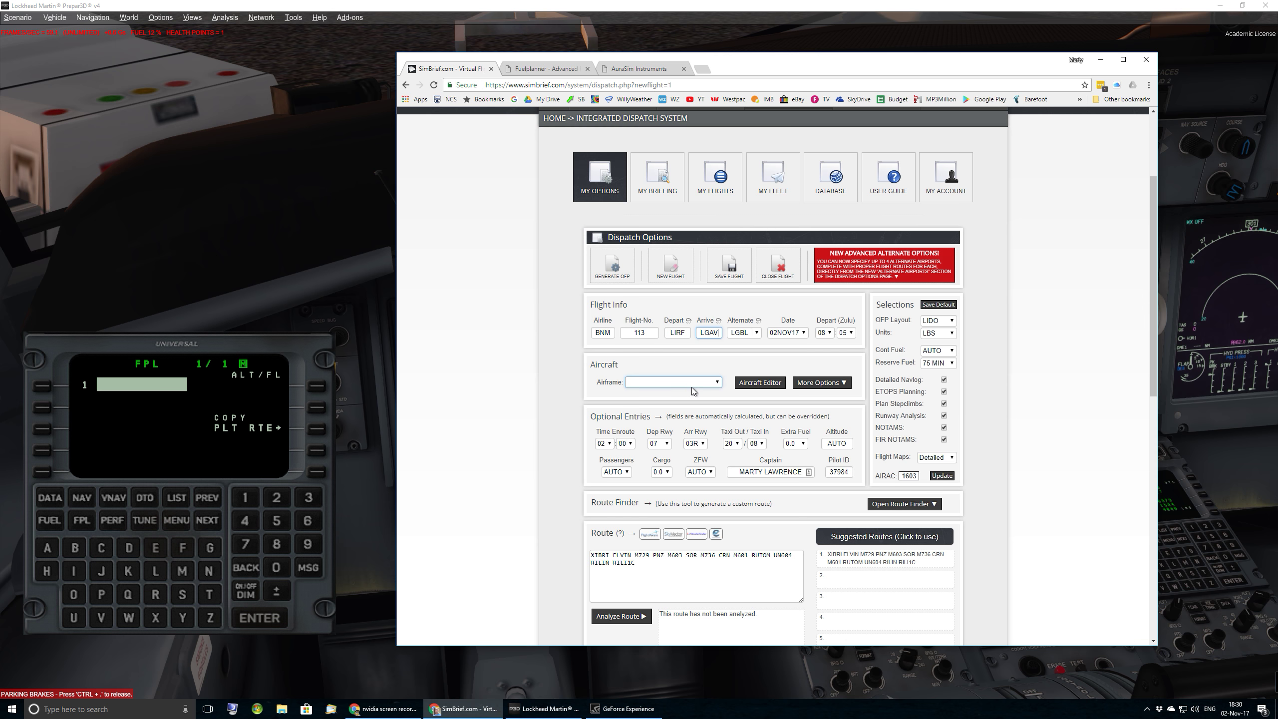
click(720, 386)
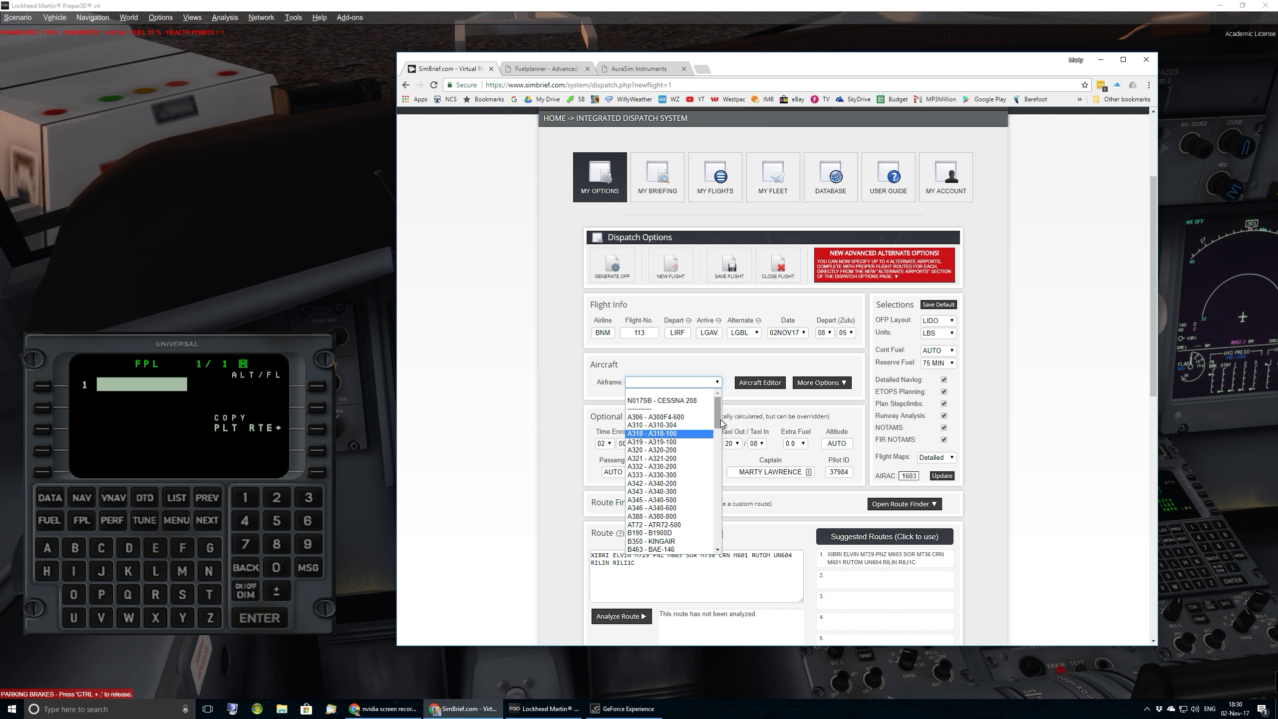
drag(719, 424, 722, 485)
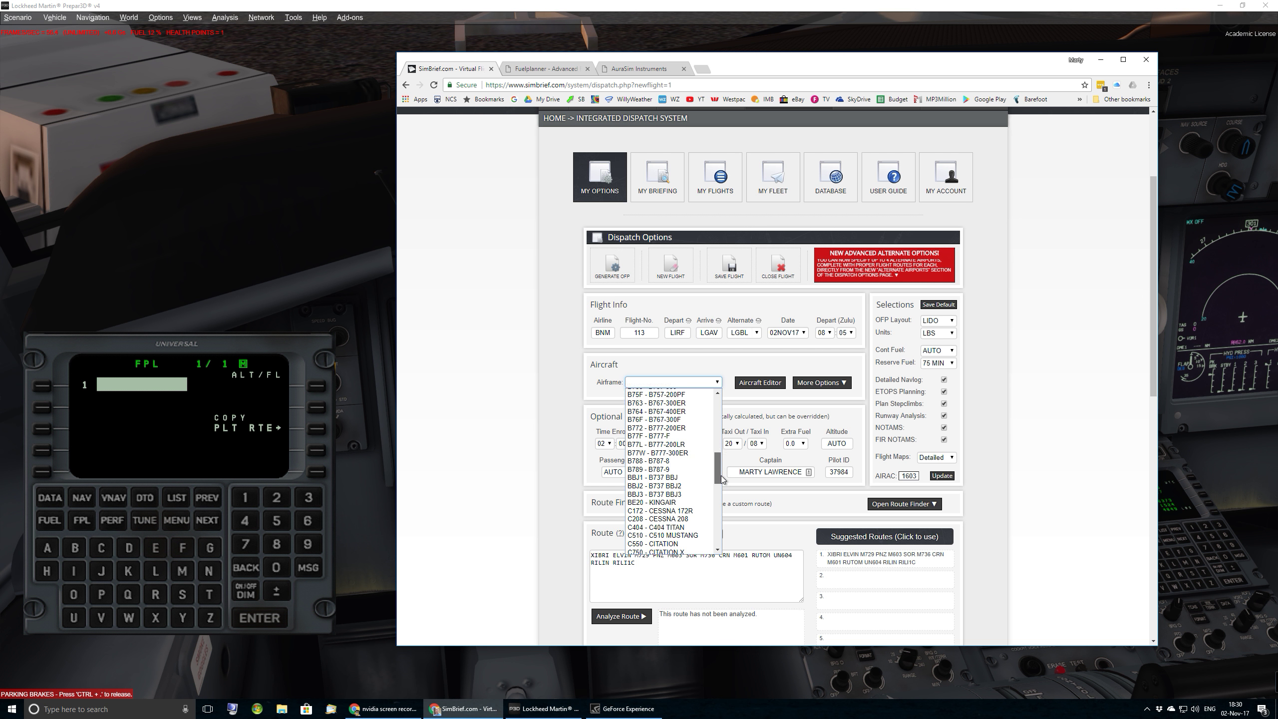
drag(722, 484, 681, 508)
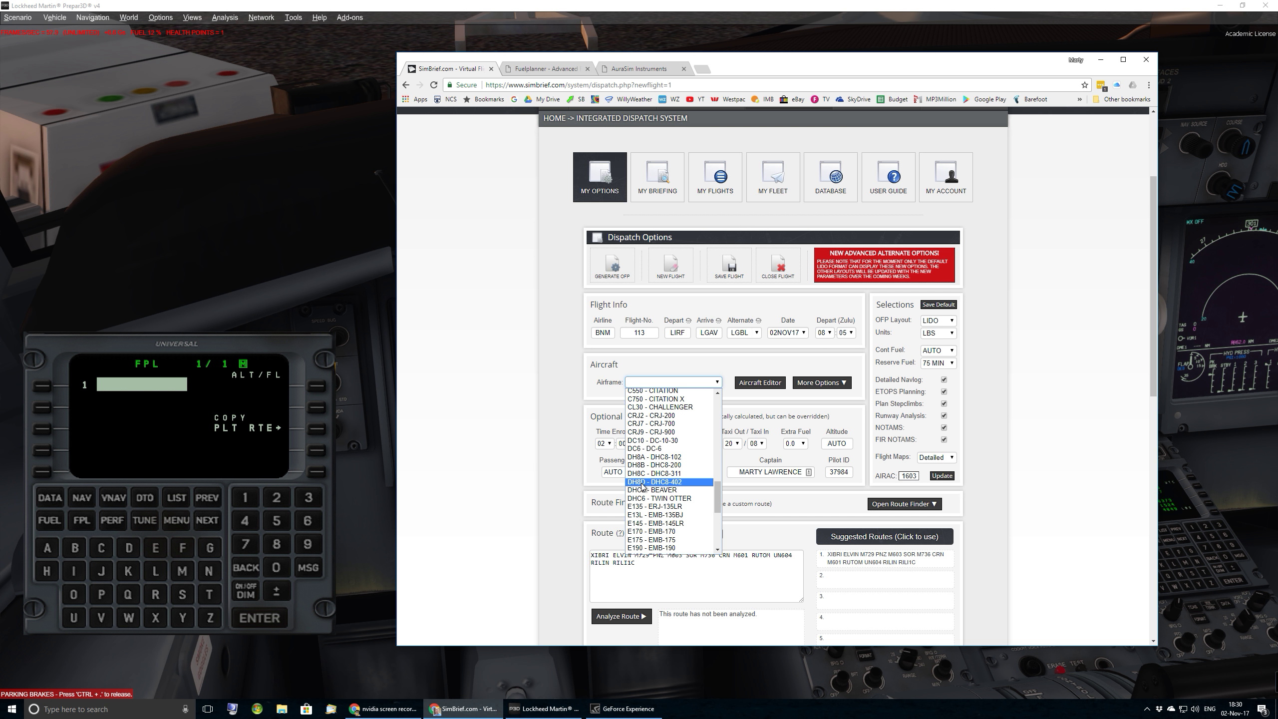
click(667, 485)
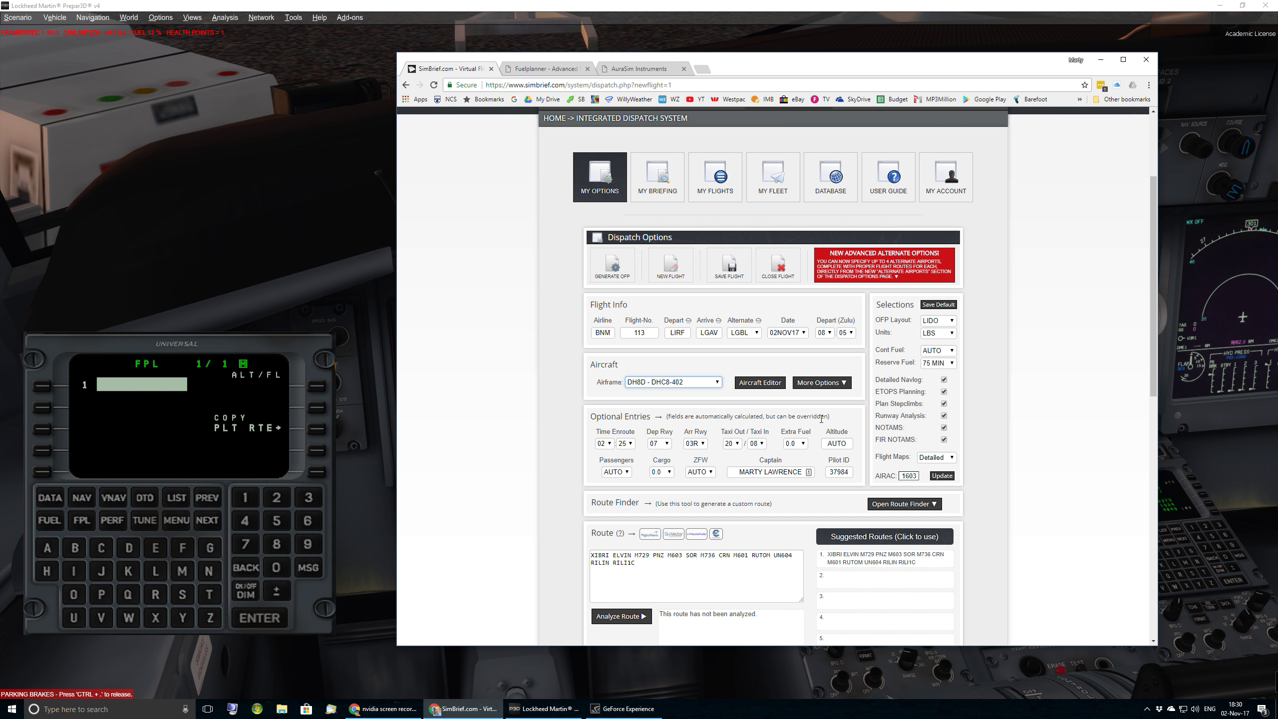
scroll(809, 421, down, 2)
scroll(821, 422, down, 1)
scroll(759, 359, down, 1)
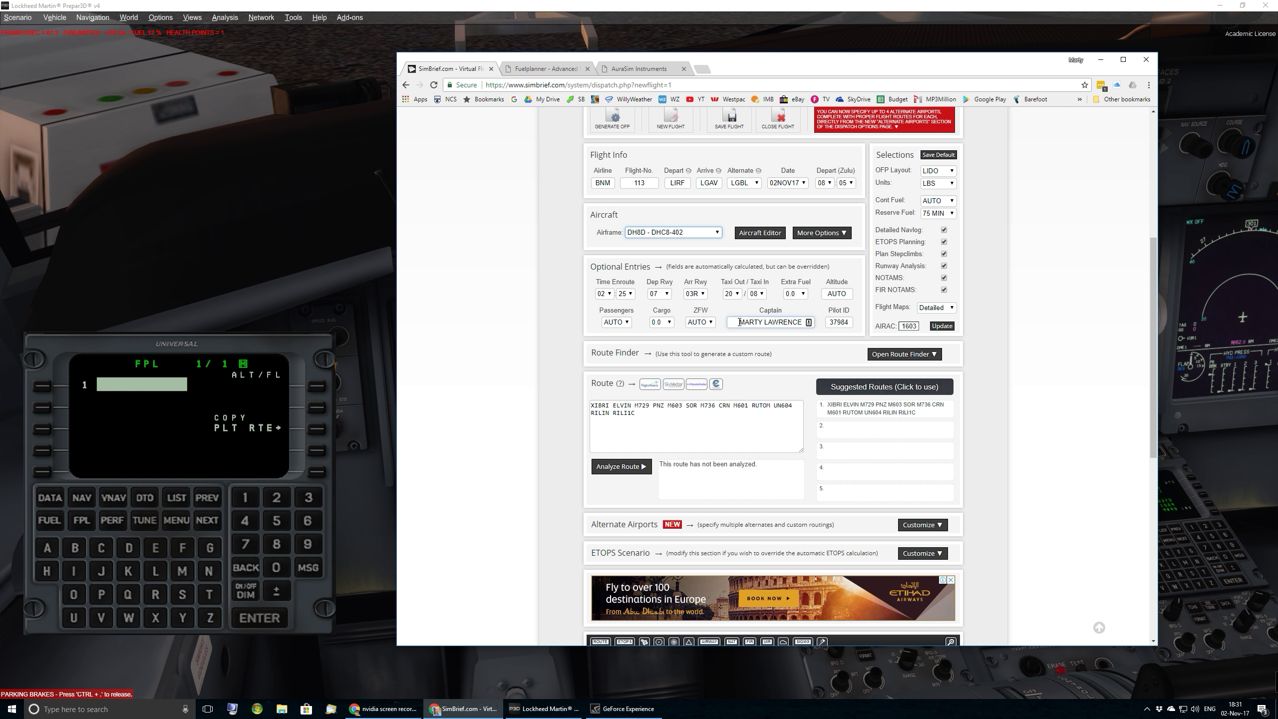
scroll(719, 340, down, 1)
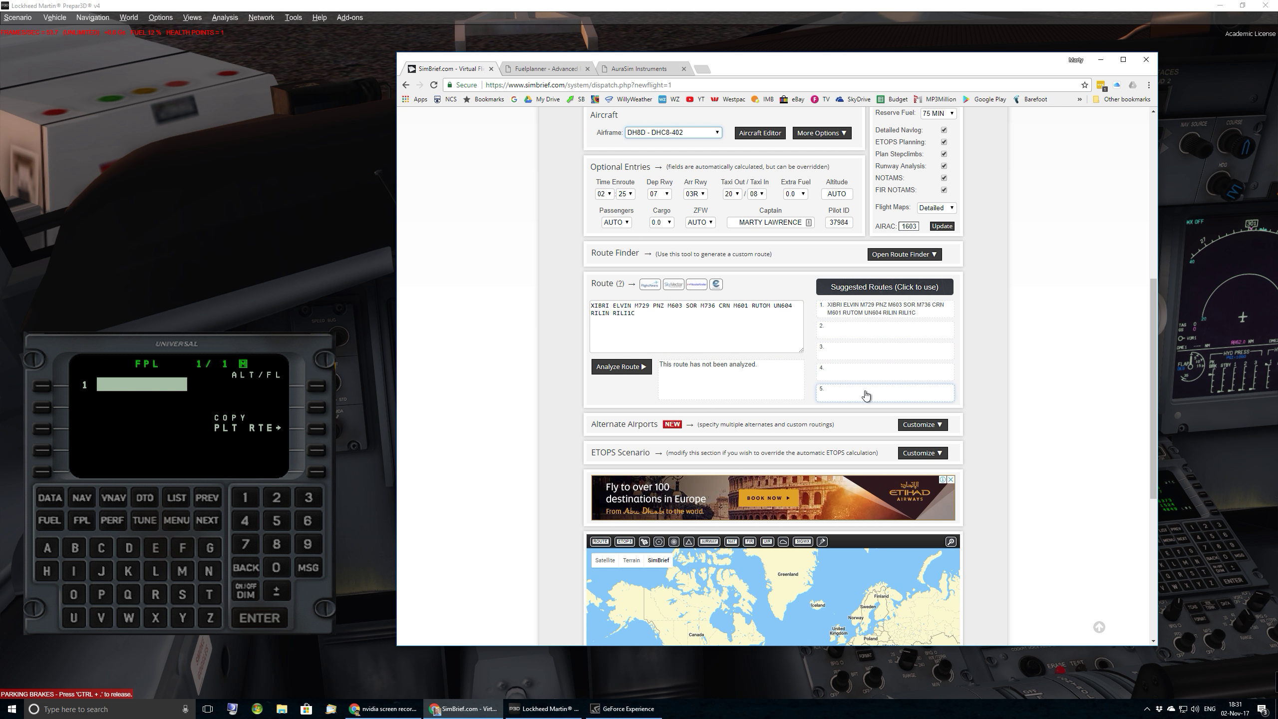
scroll(759, 319, down, 1)
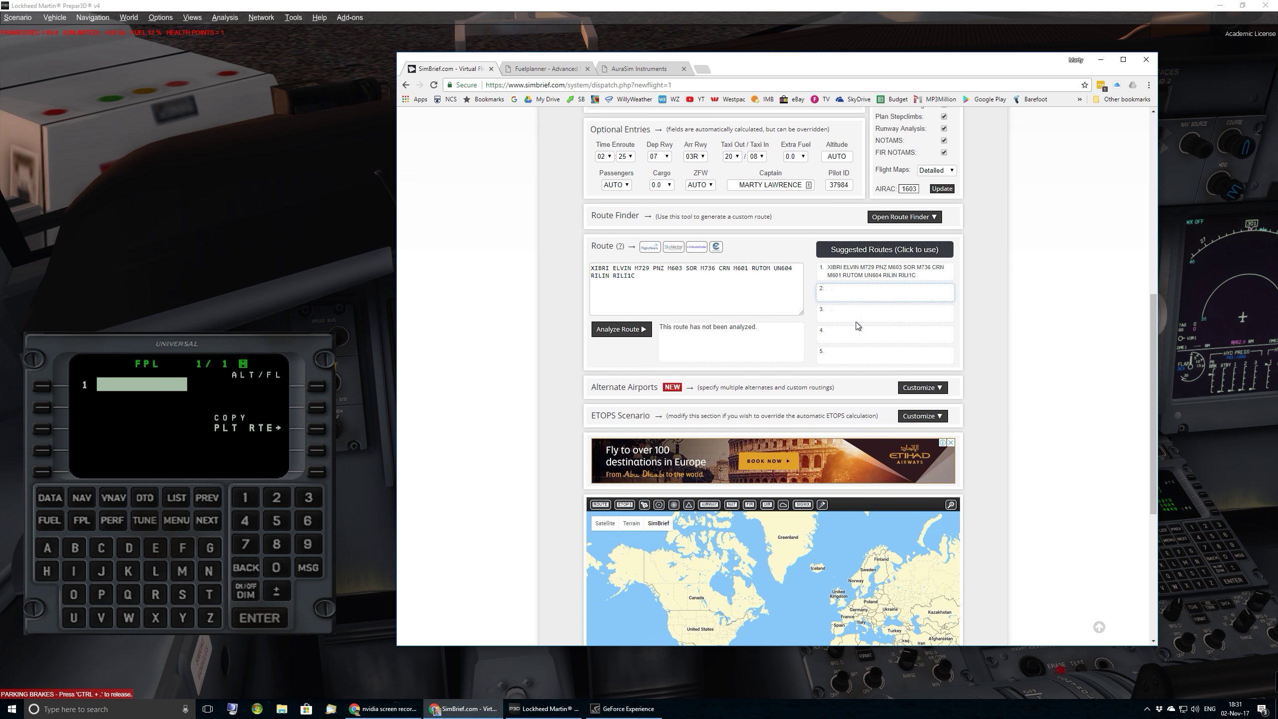
click(621, 316)
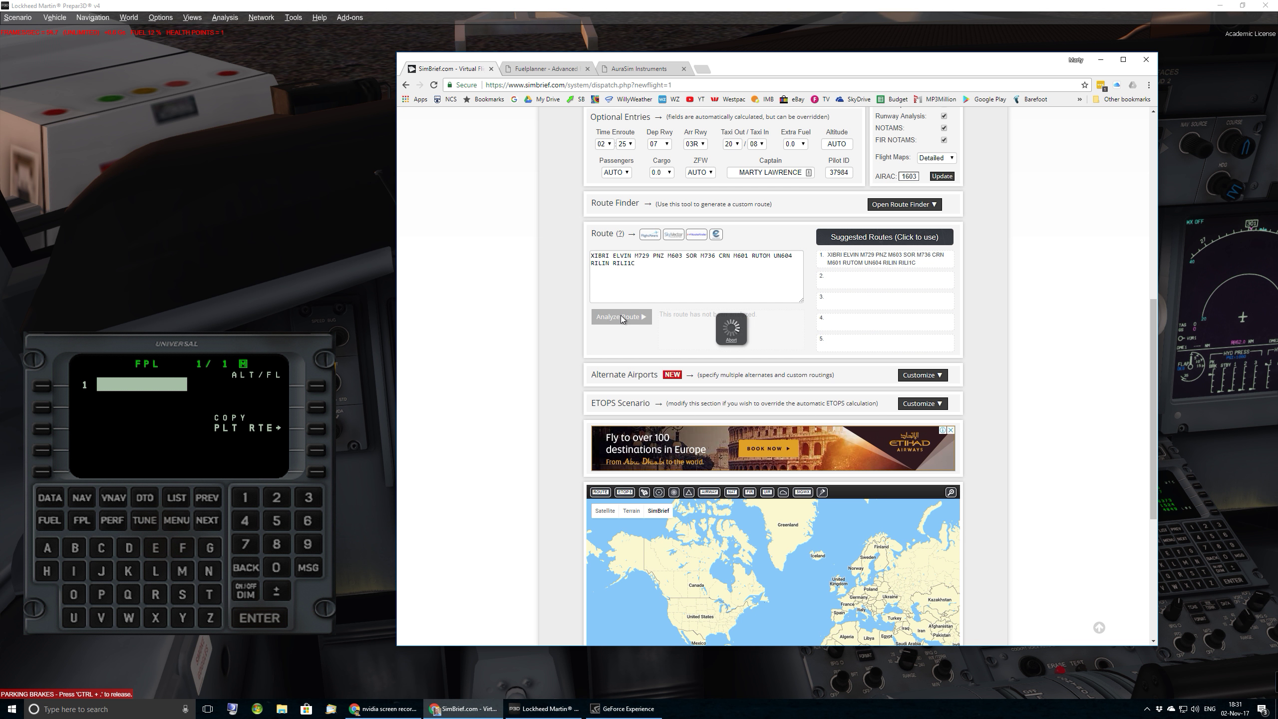
scroll(1039, 388, down, 4)
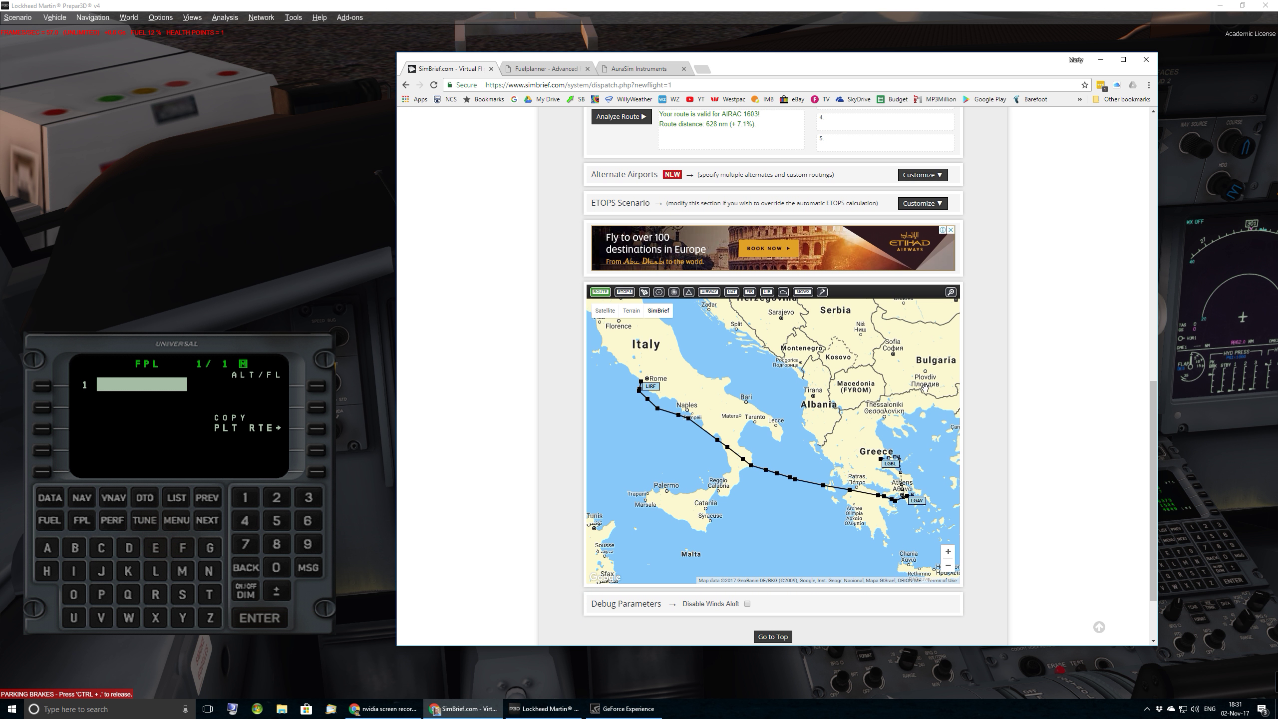
scroll(1038, 388, up, 1)
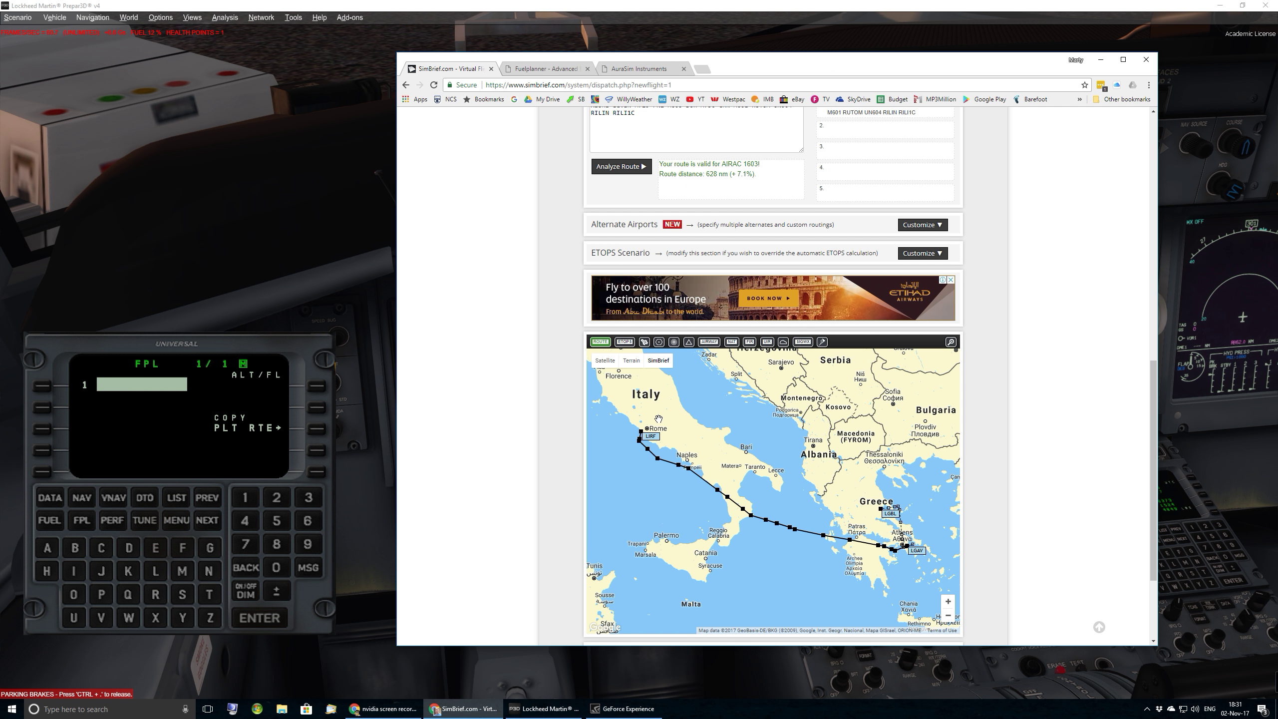
scroll(1050, 448, down, 1)
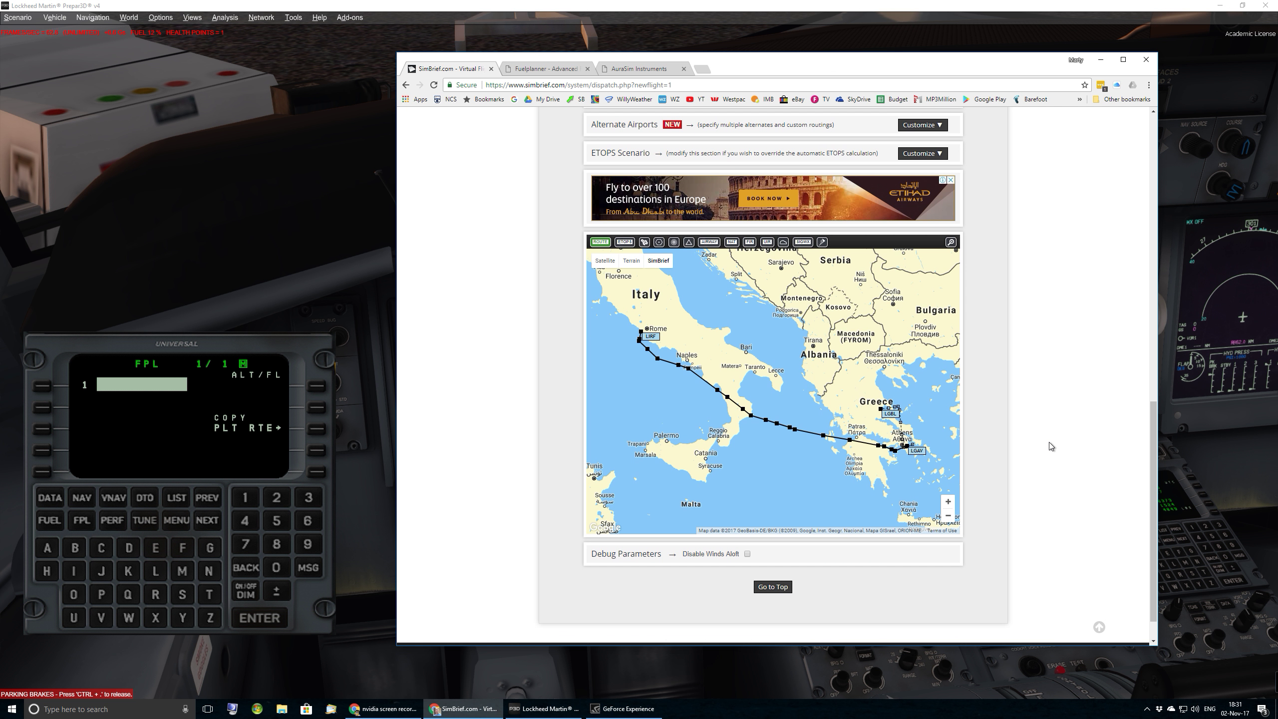
scroll(1048, 441, up, 1)
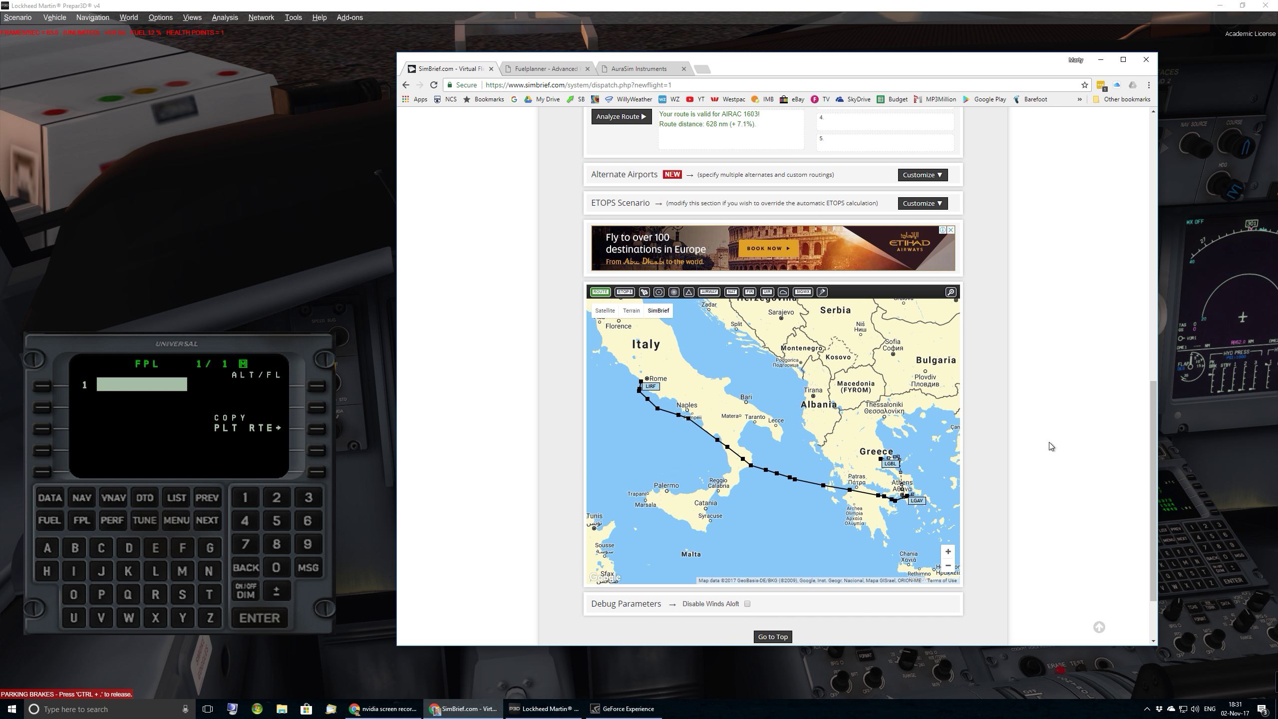
scroll(1049, 441, up, 7)
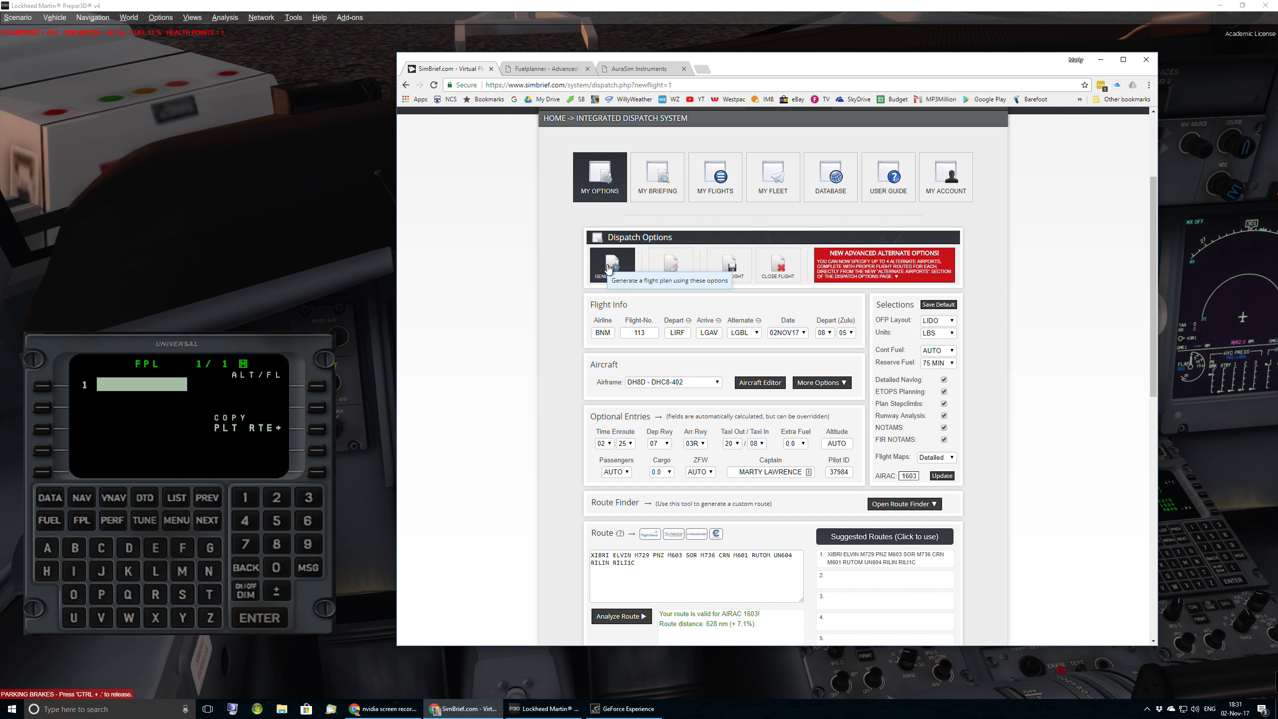
click(609, 266)
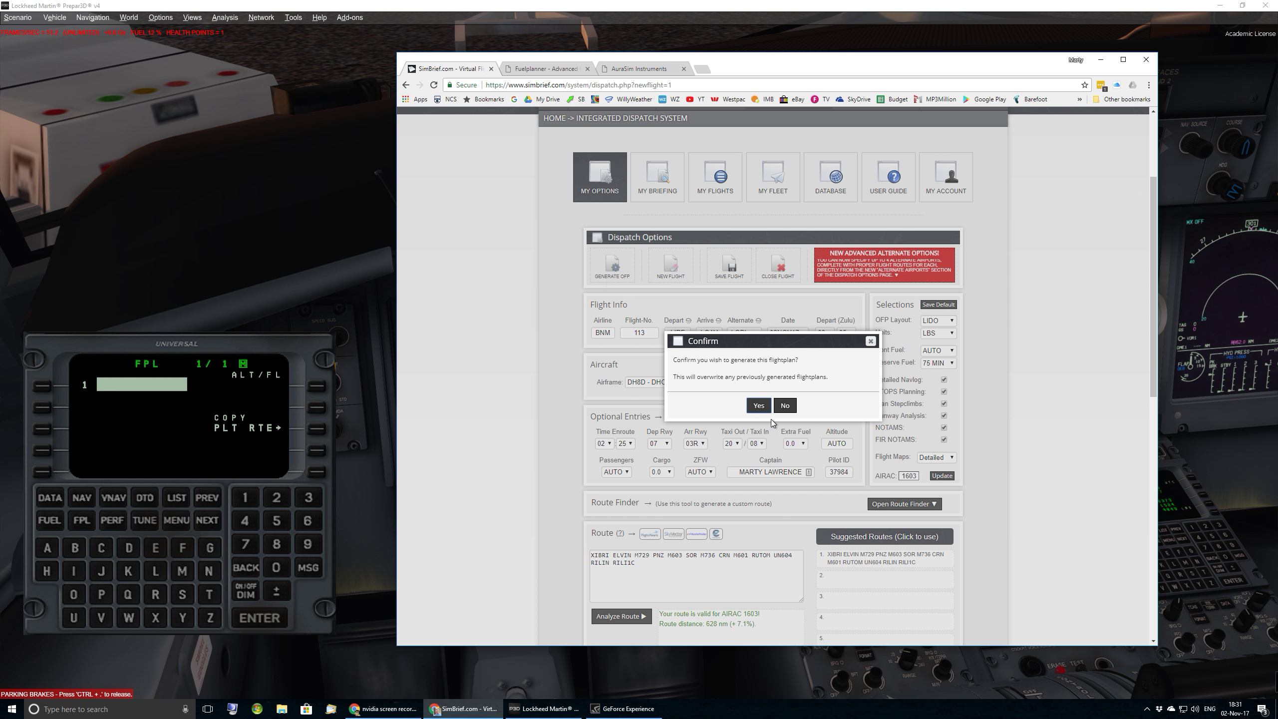
Step: Generate the SimBrief flight plan and download the Majestic Q400 file LIRFLGAV.fpr
click(759, 406)
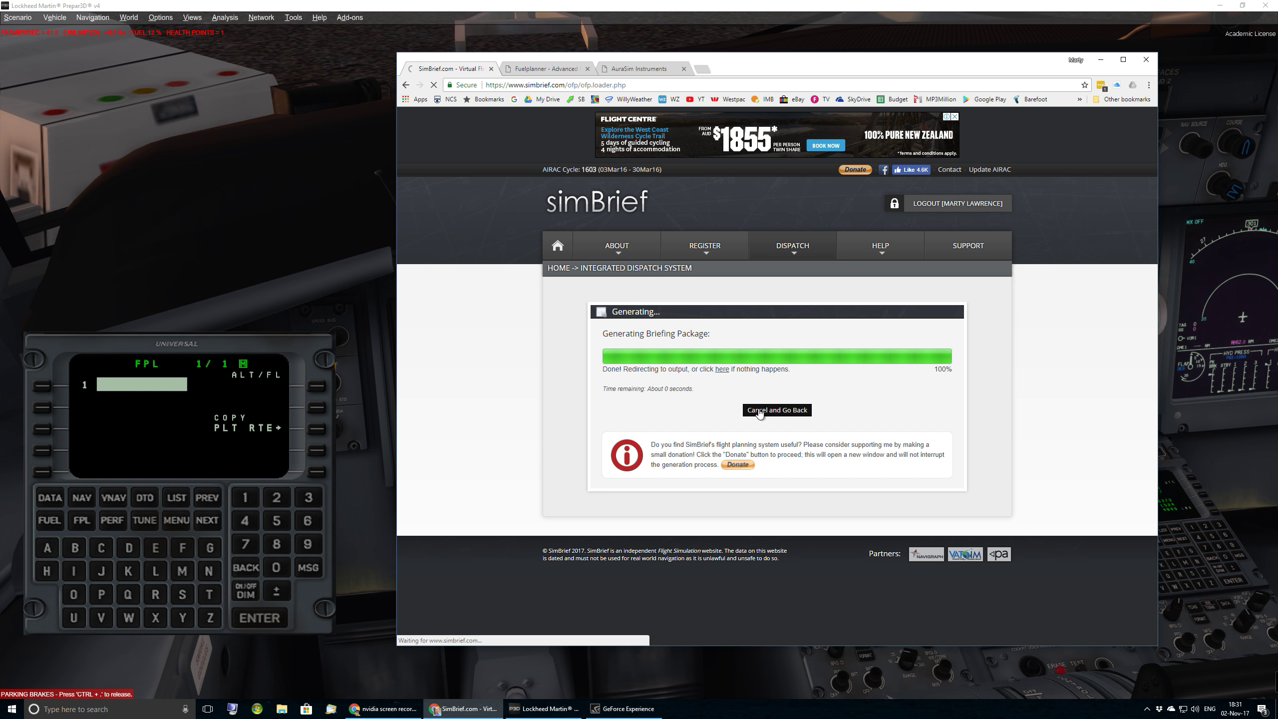
scroll(1068, 358, down, 2)
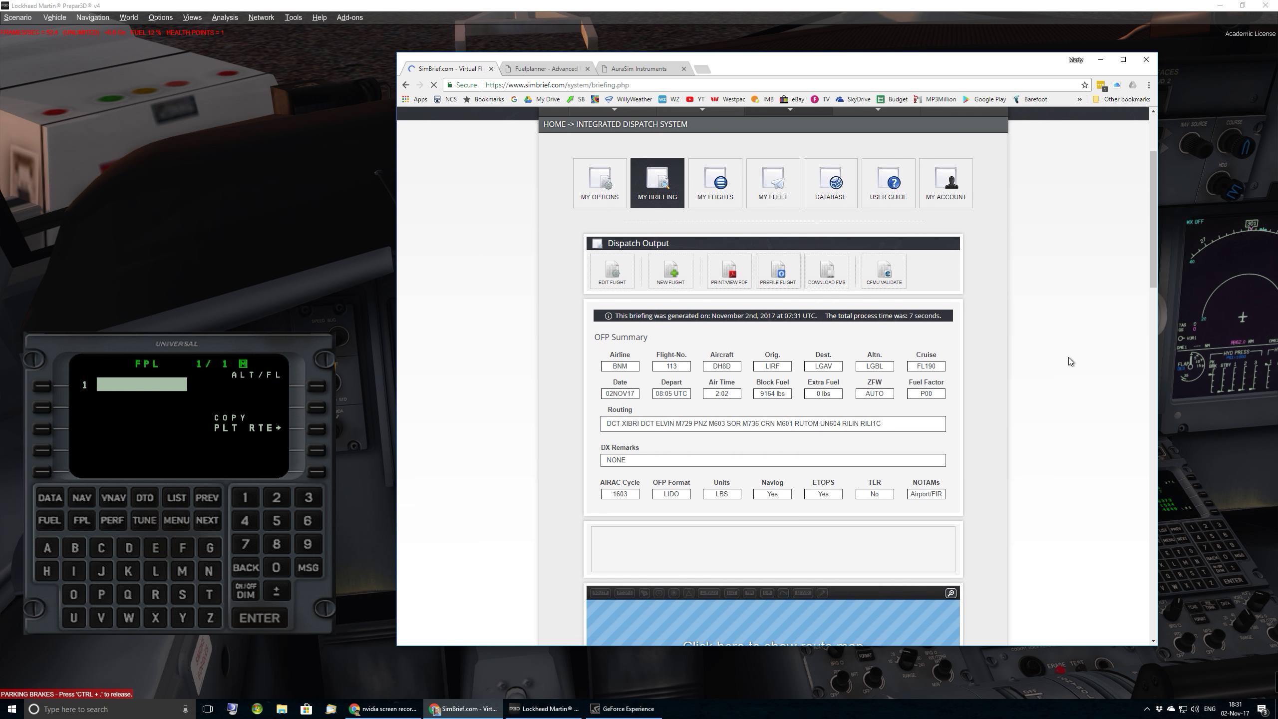
scroll(1068, 357, down, 1)
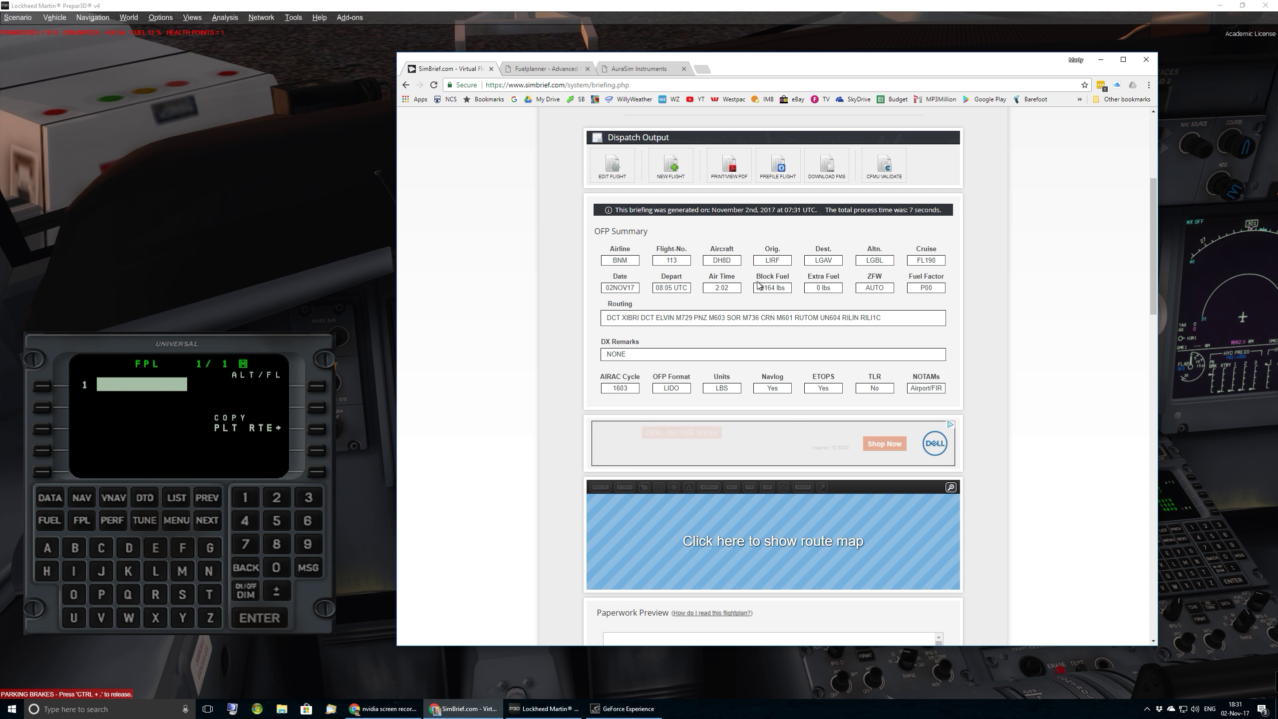
scroll(758, 285, down, 10)
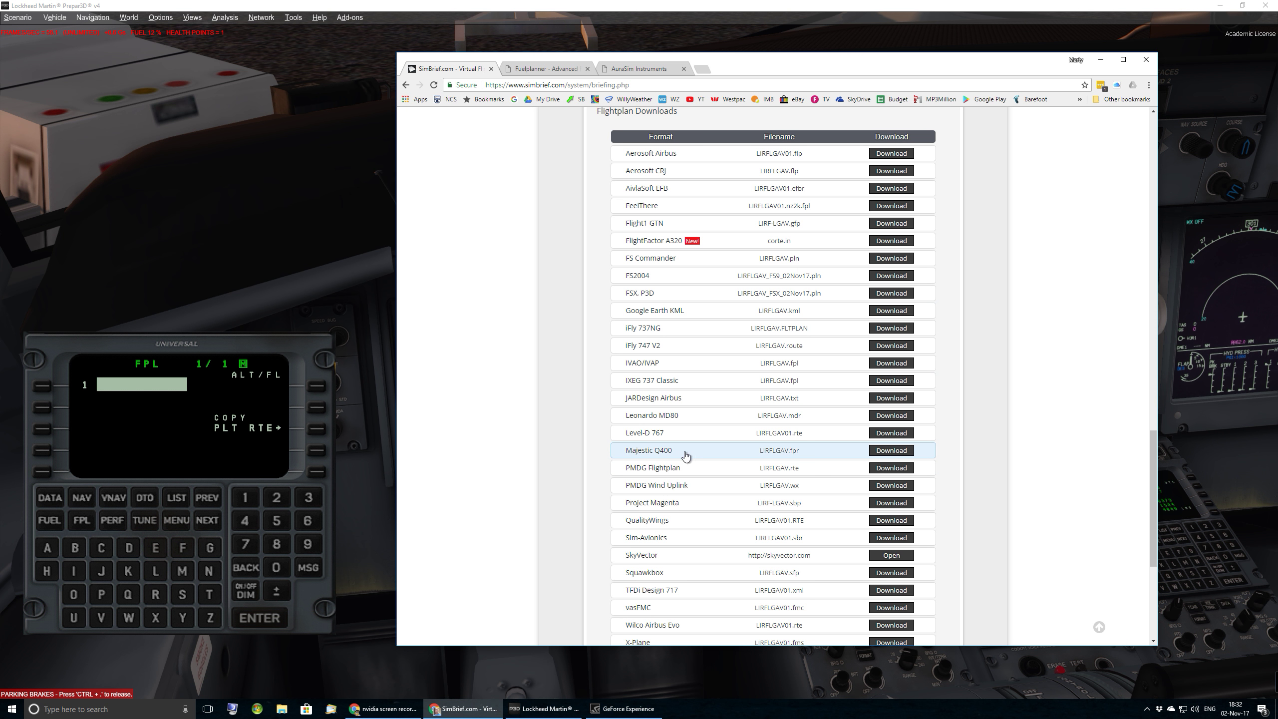
click(887, 451)
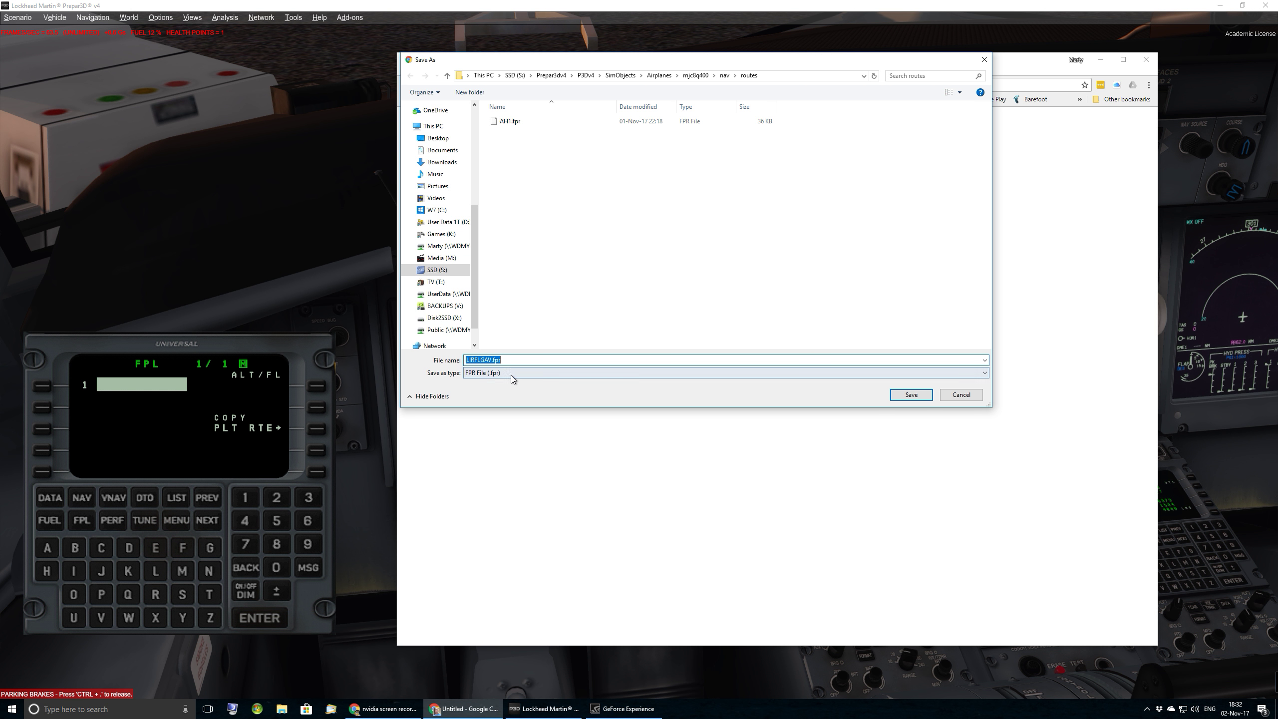
click(911, 395)
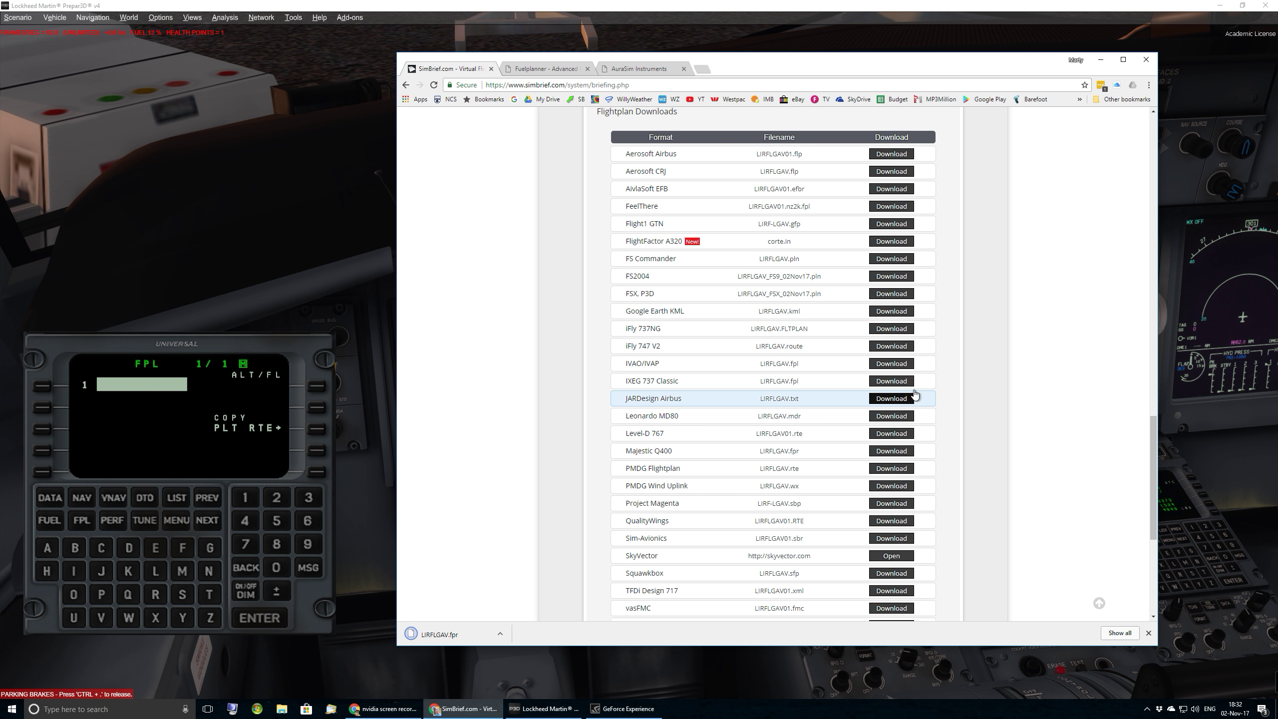
Step: Load stored pilot route 2 (LIRF LGAV) into the FMS and review its waypoint pages
click(268, 191)
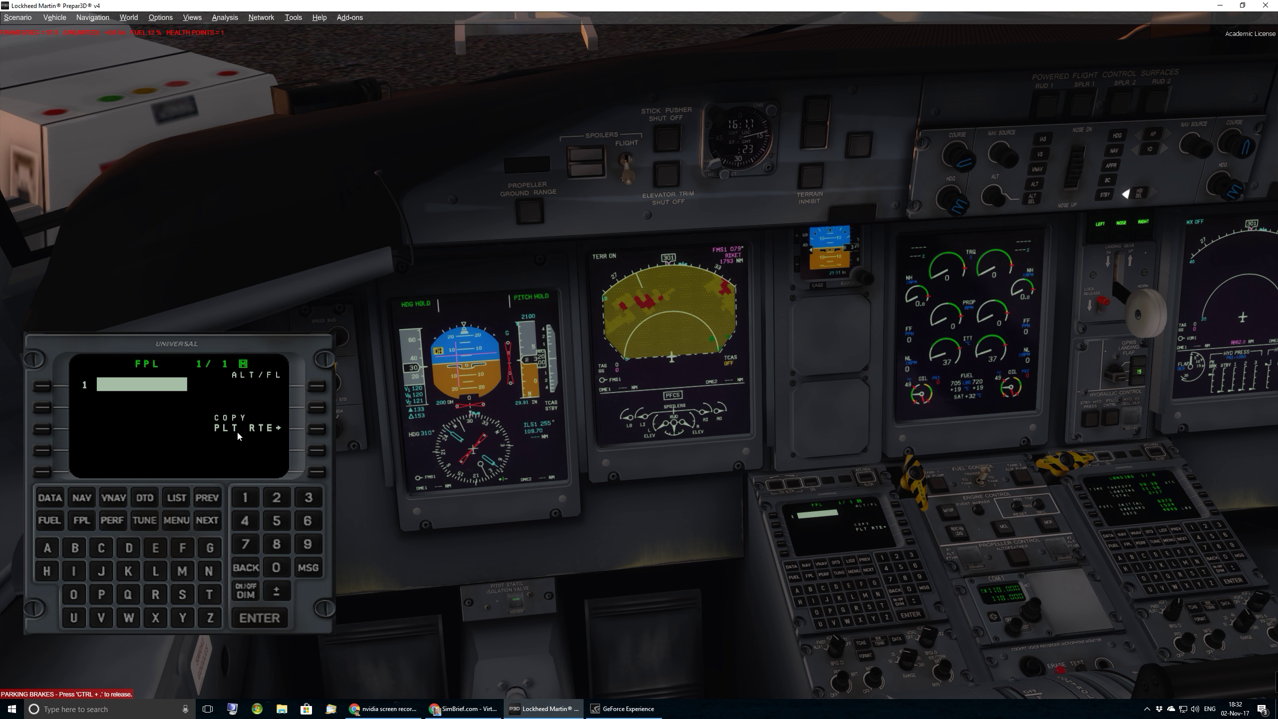
click(319, 434)
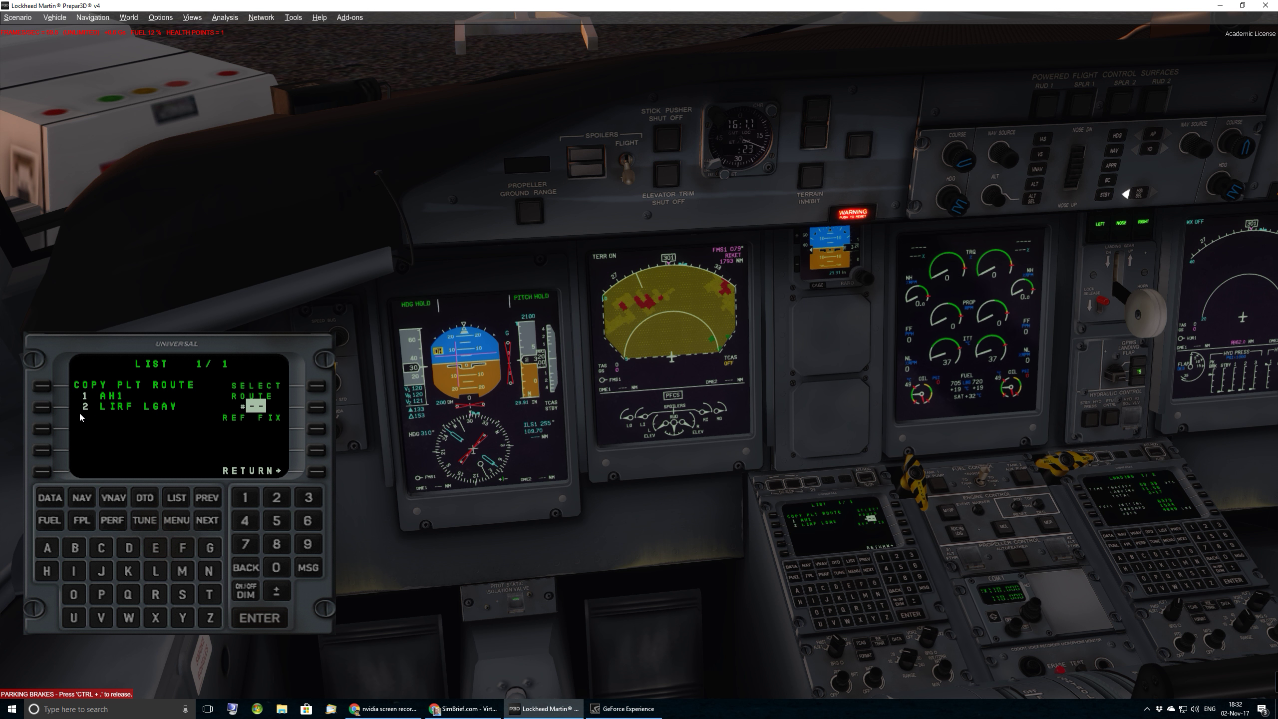
click(273, 498)
click(254, 622)
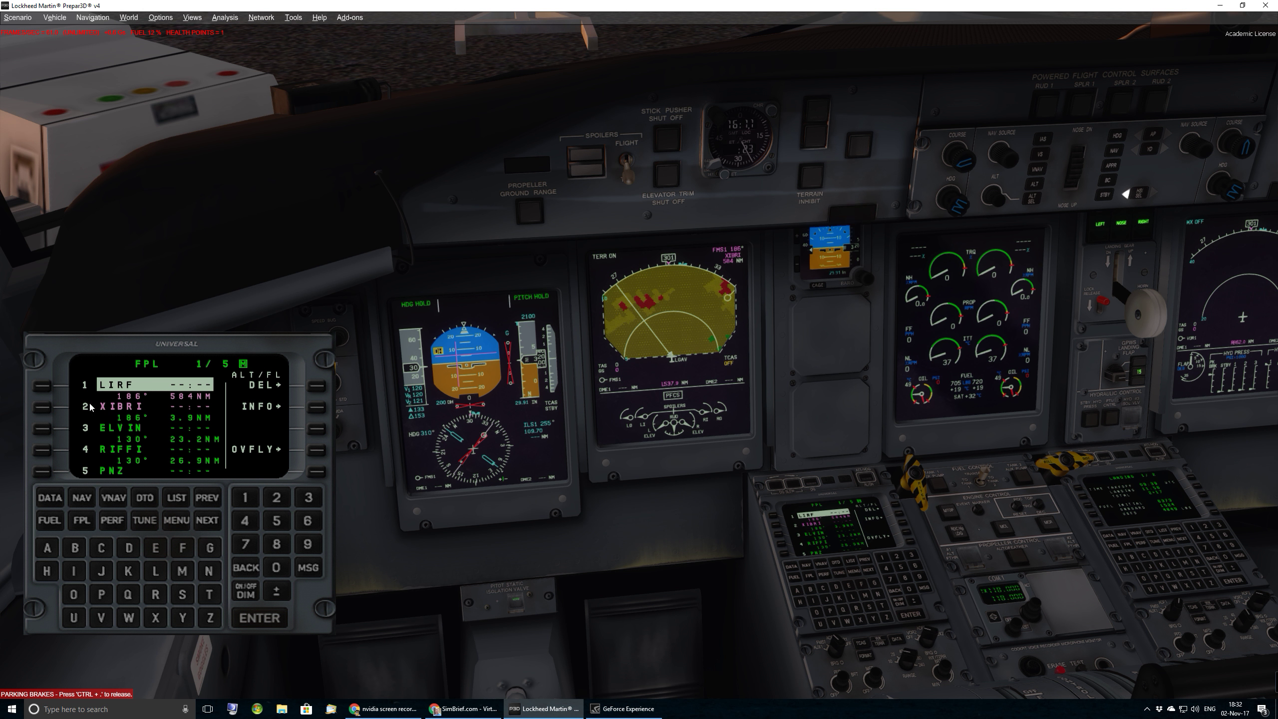
click(45, 386)
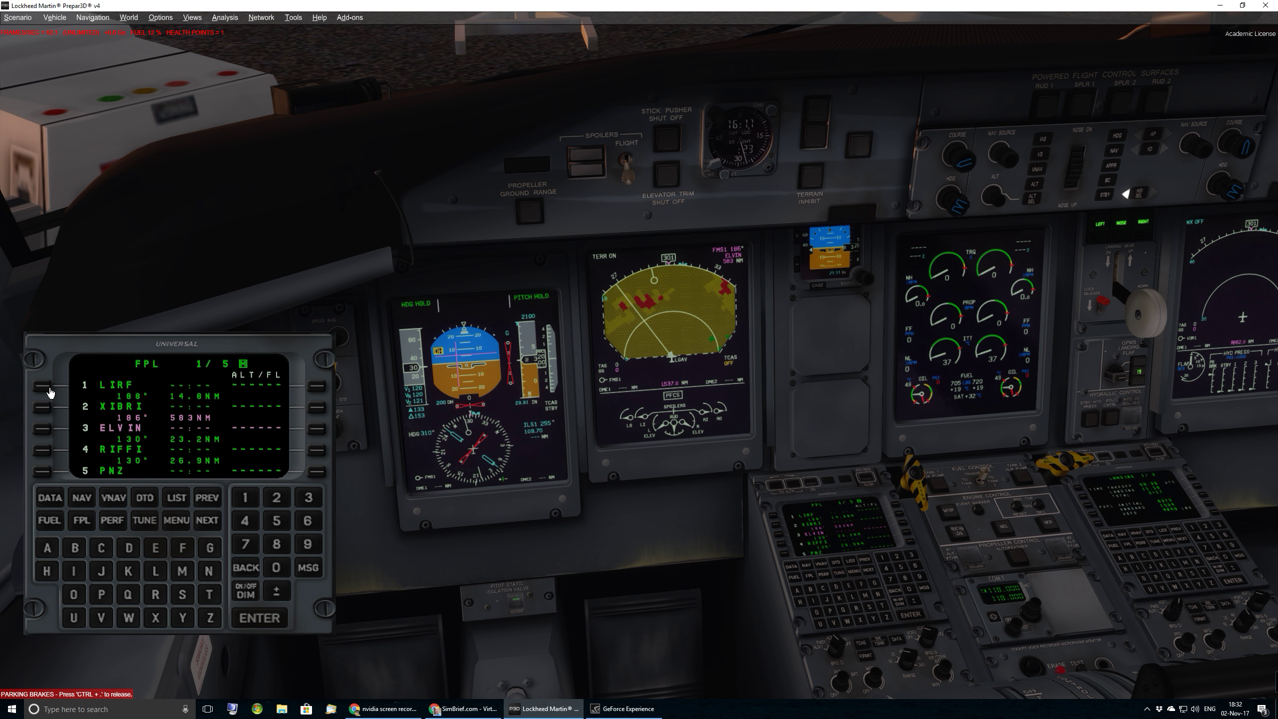
click(207, 520)
click(207, 520)
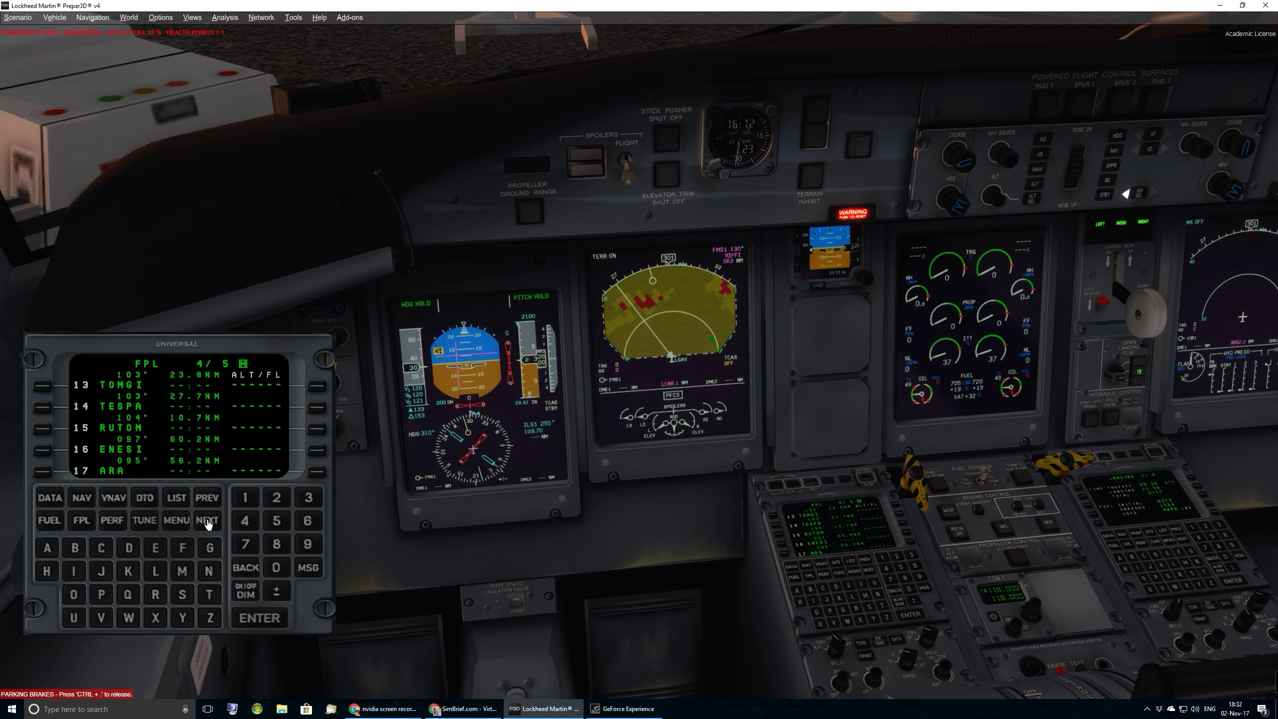
click(208, 523)
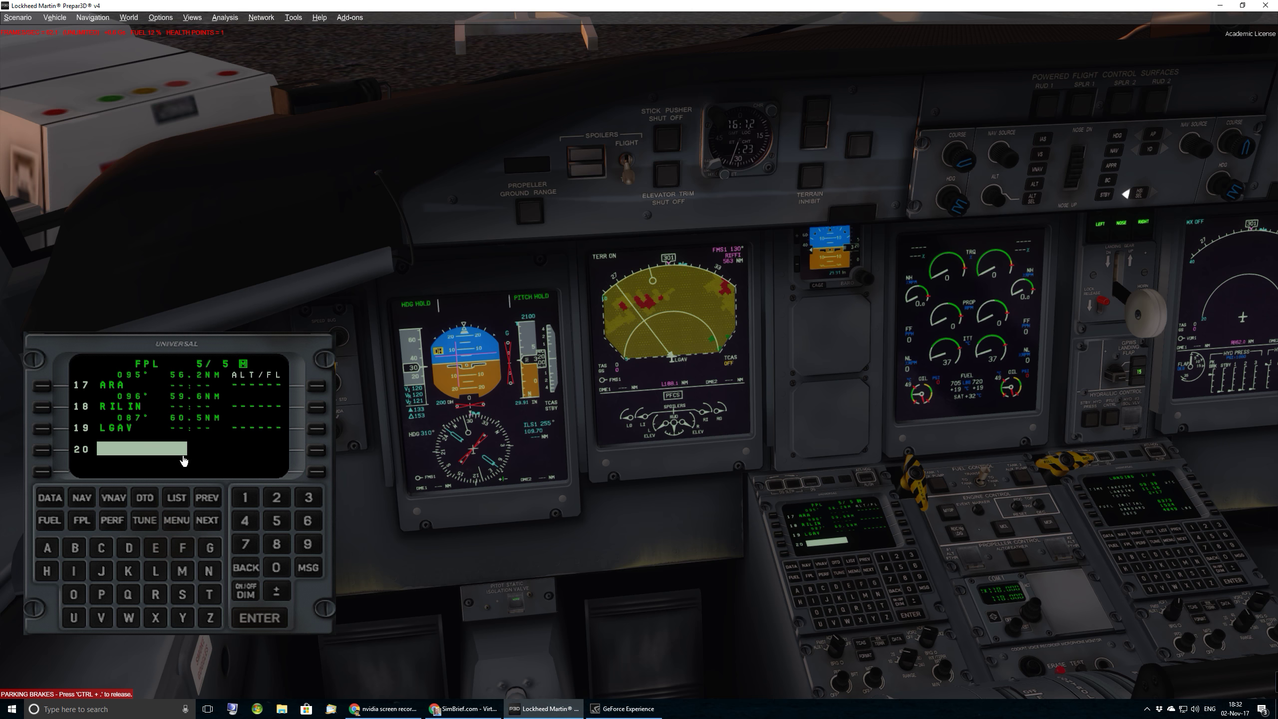
click(207, 498)
click(207, 498)
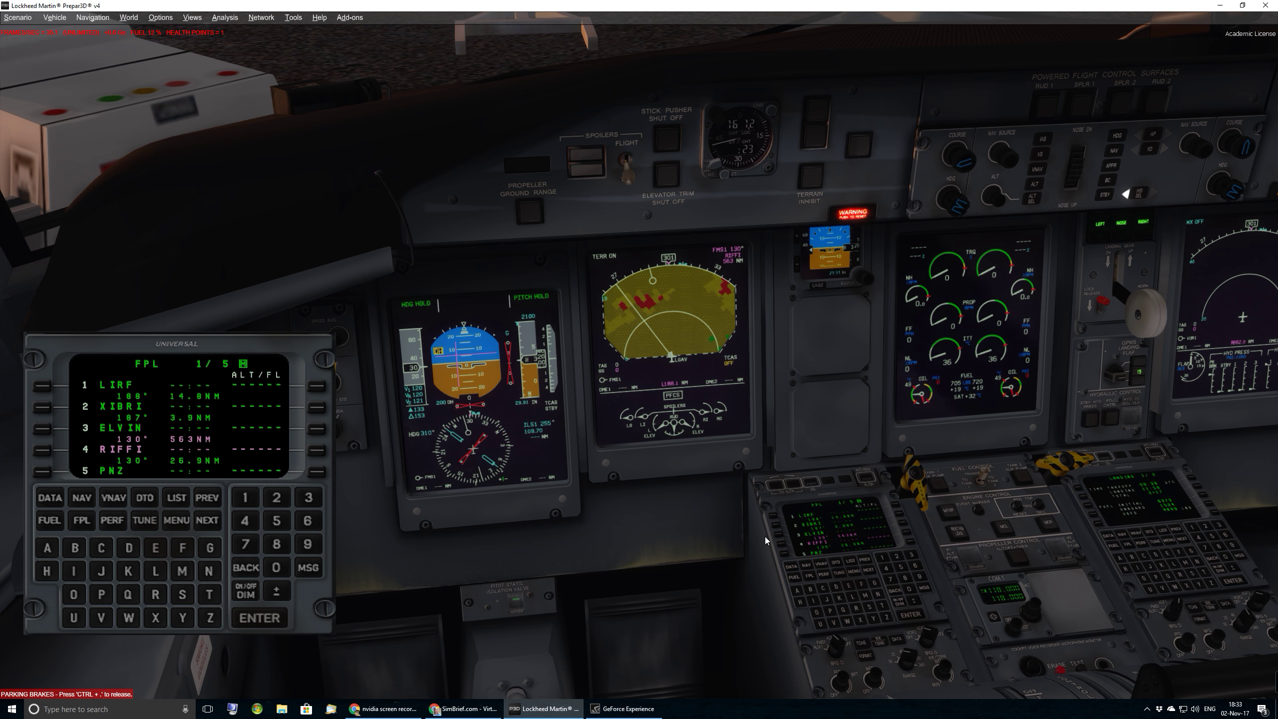
click(866, 660)
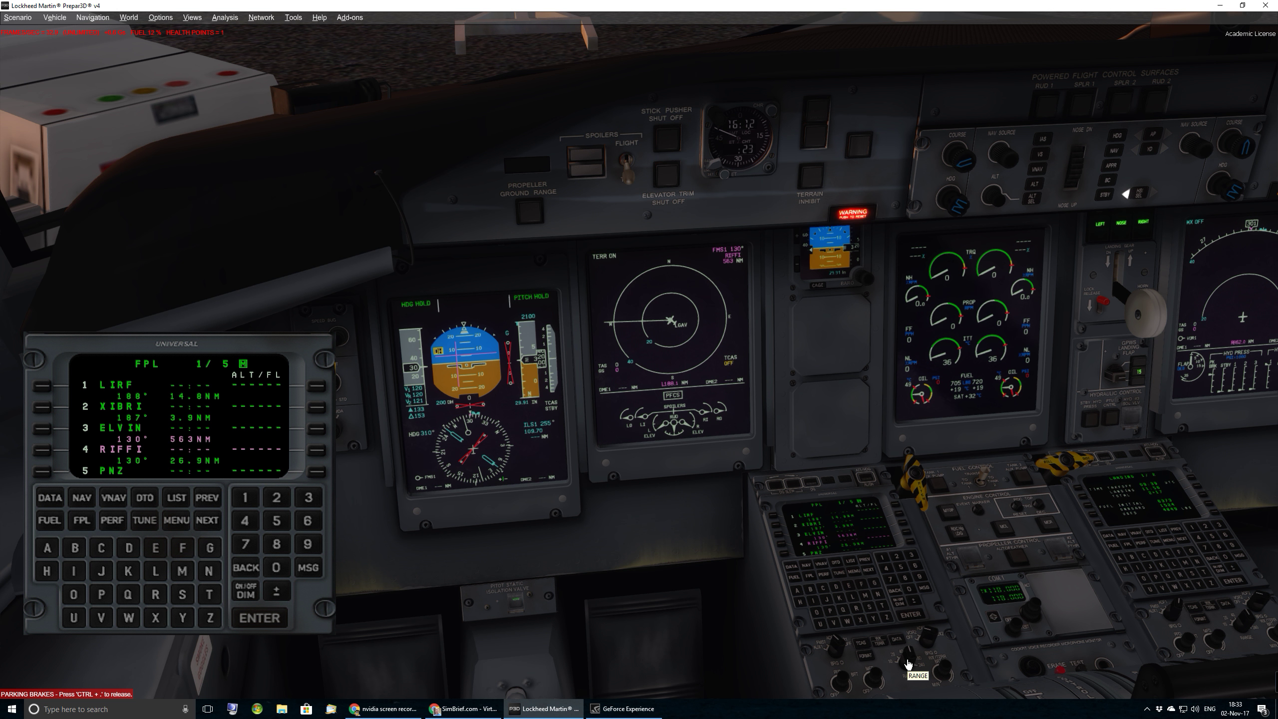
scroll(908, 664, up, 2)
scroll(907, 664, down, 2)
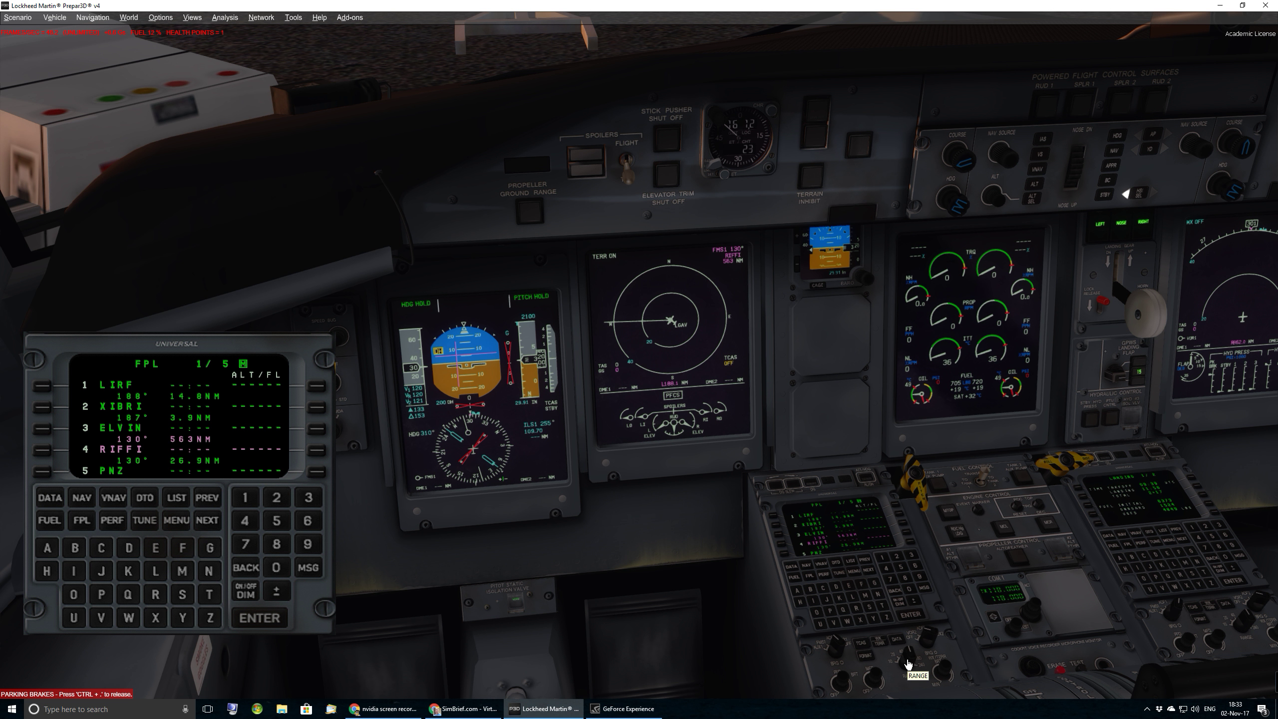
click(213, 521)
click(214, 521)
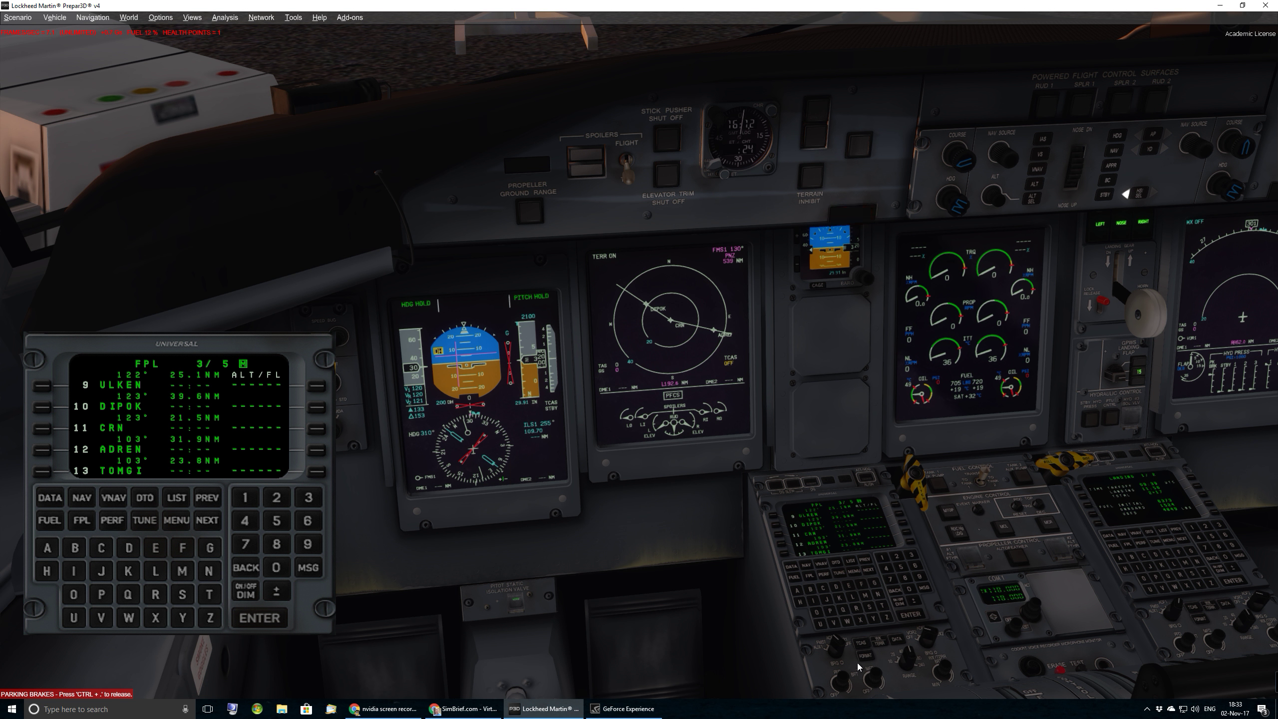
click(177, 523)
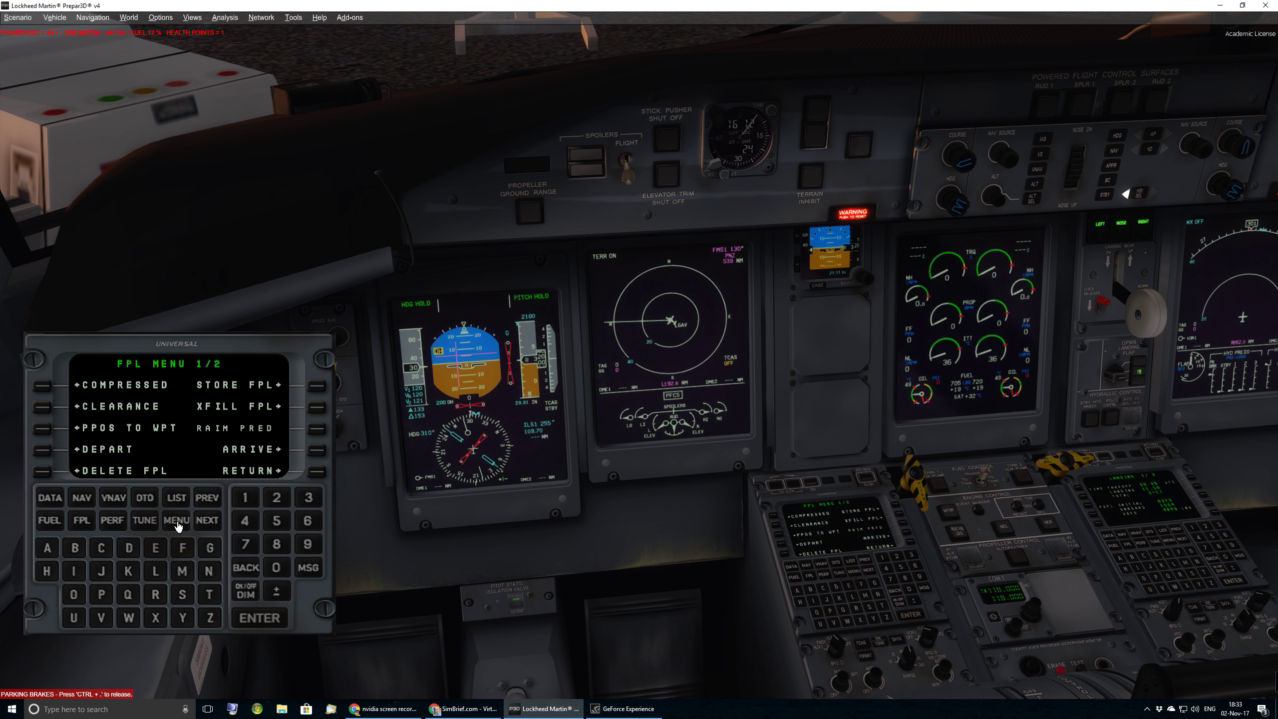
Step: Set runway 07 as the LIRF departure in the FMS and bring SimBrief's briefing forward
click(38, 451)
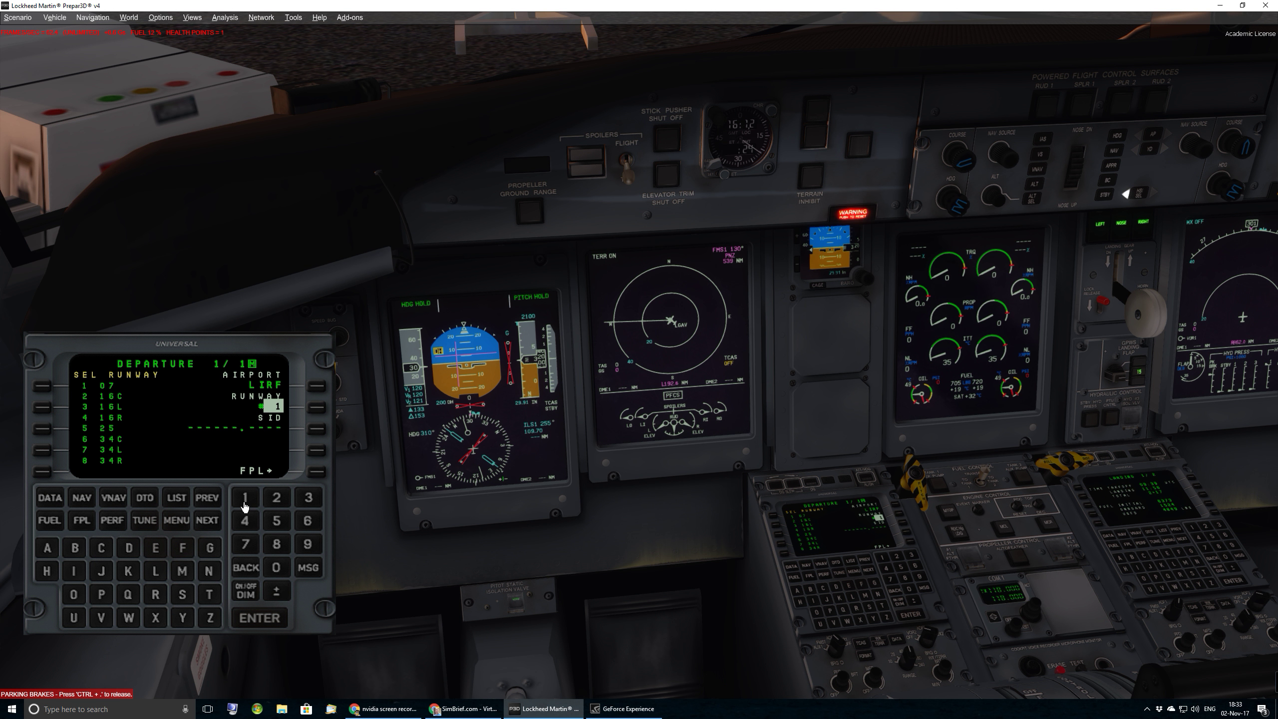
click(262, 619)
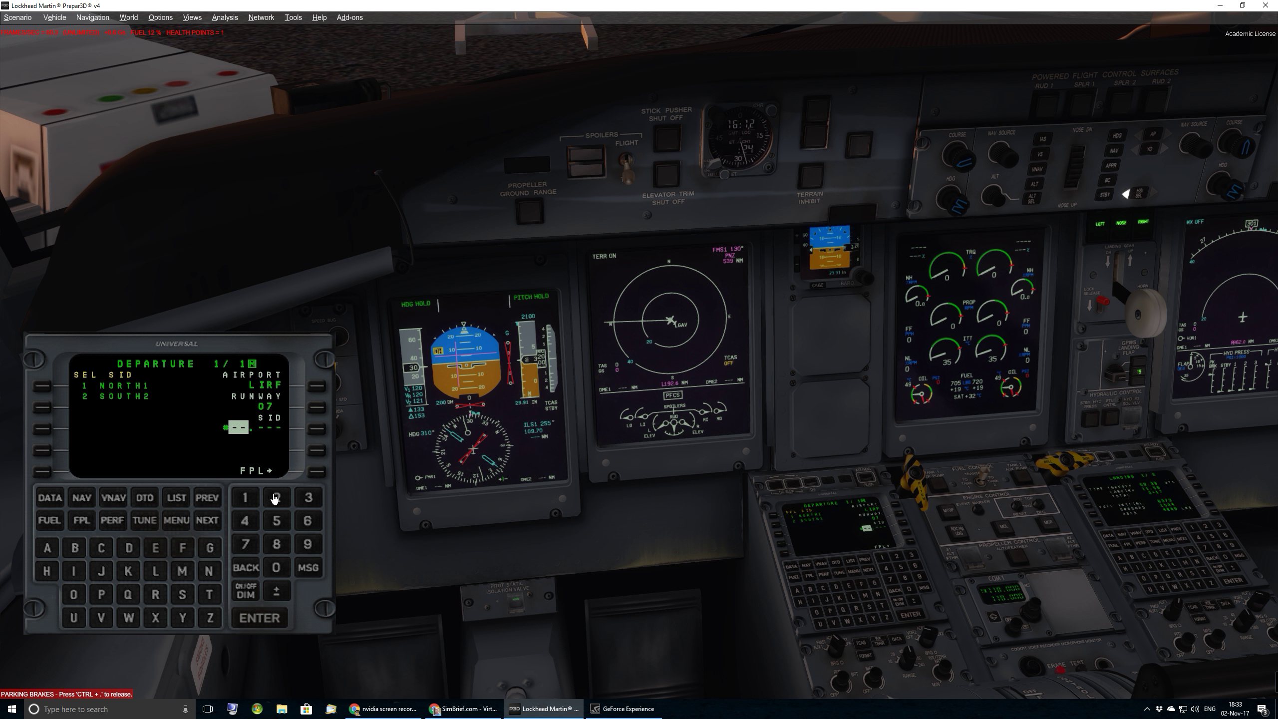
click(464, 710)
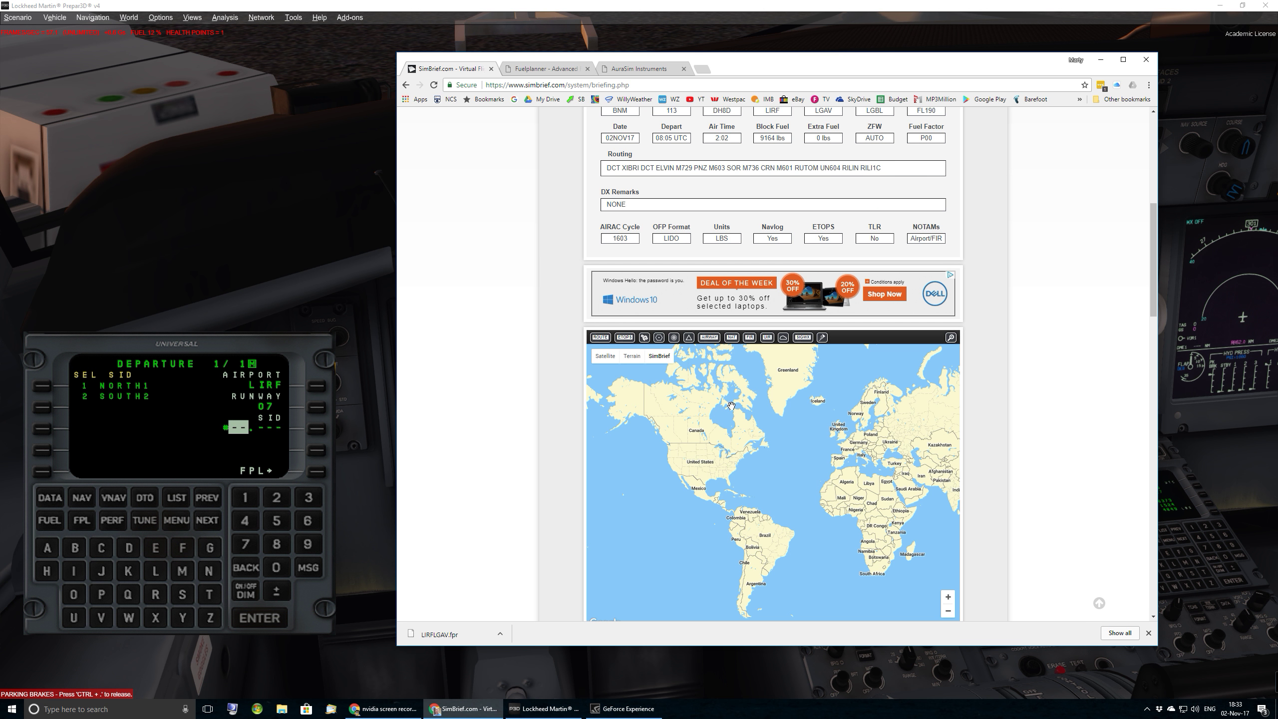
scroll(949, 404, up, 1)
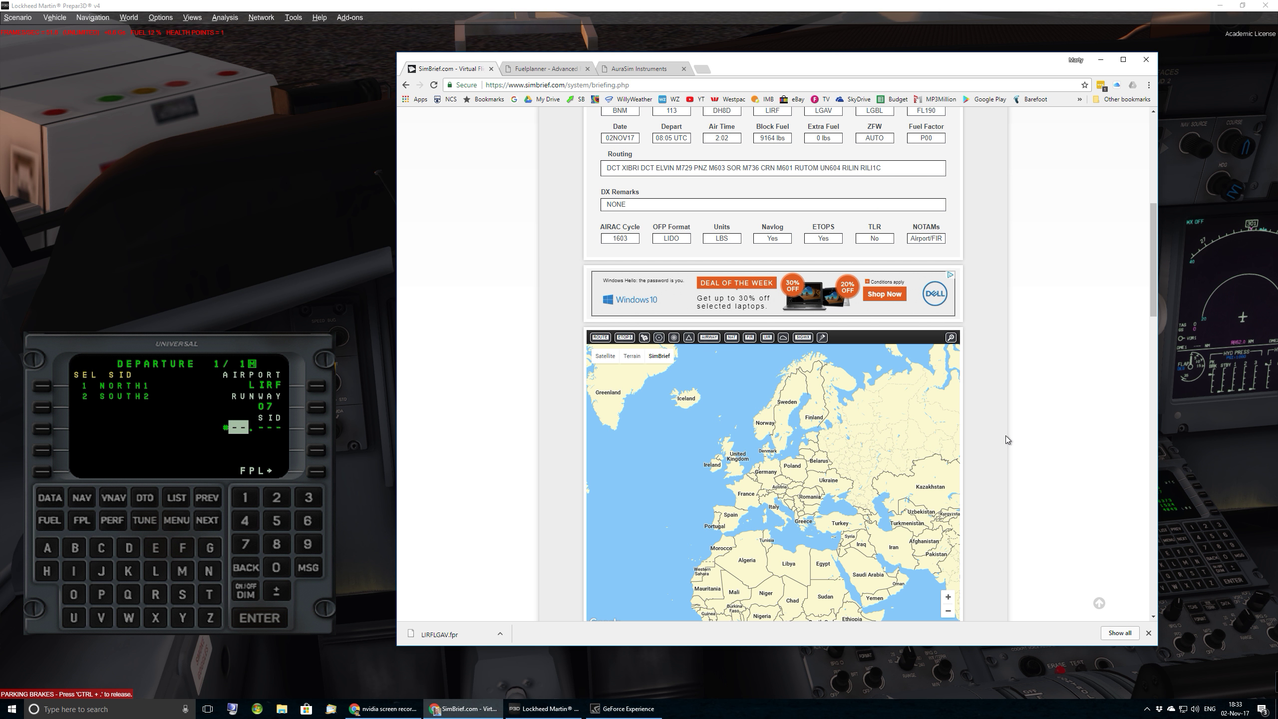
scroll(1005, 436, down, 1)
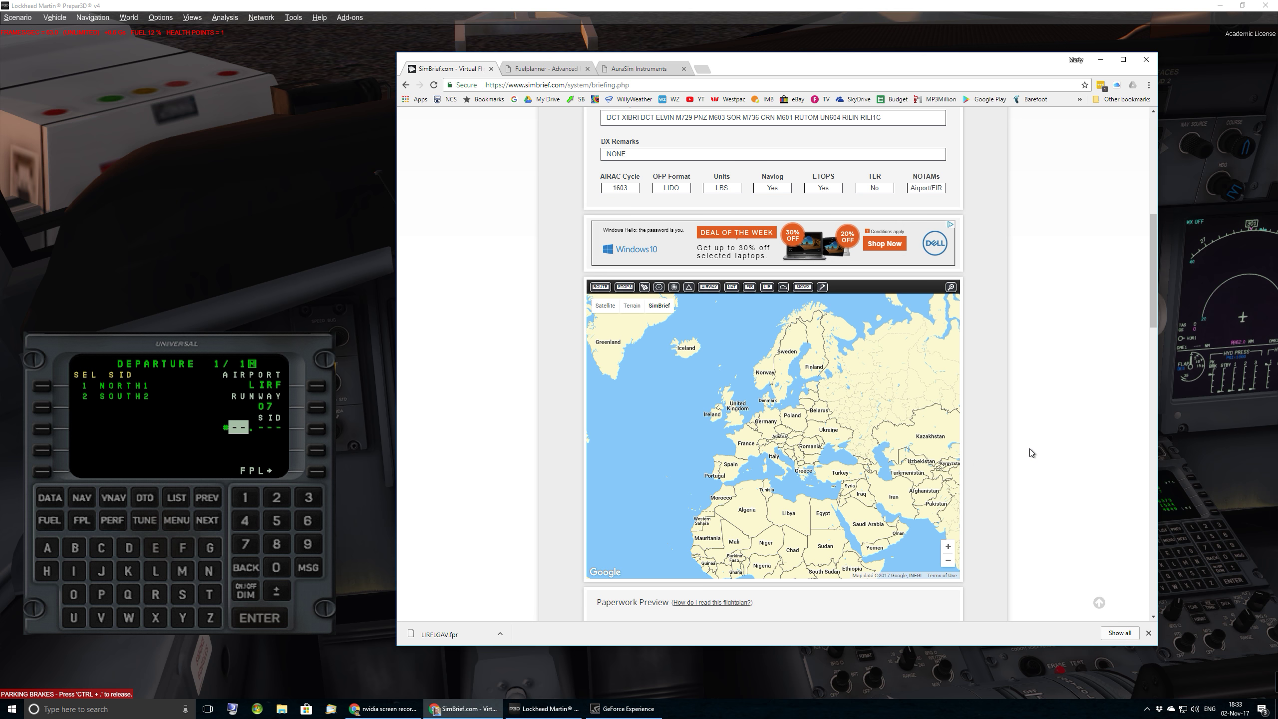
scroll(1029, 453, down, 2)
scroll(1030, 452, down, 3)
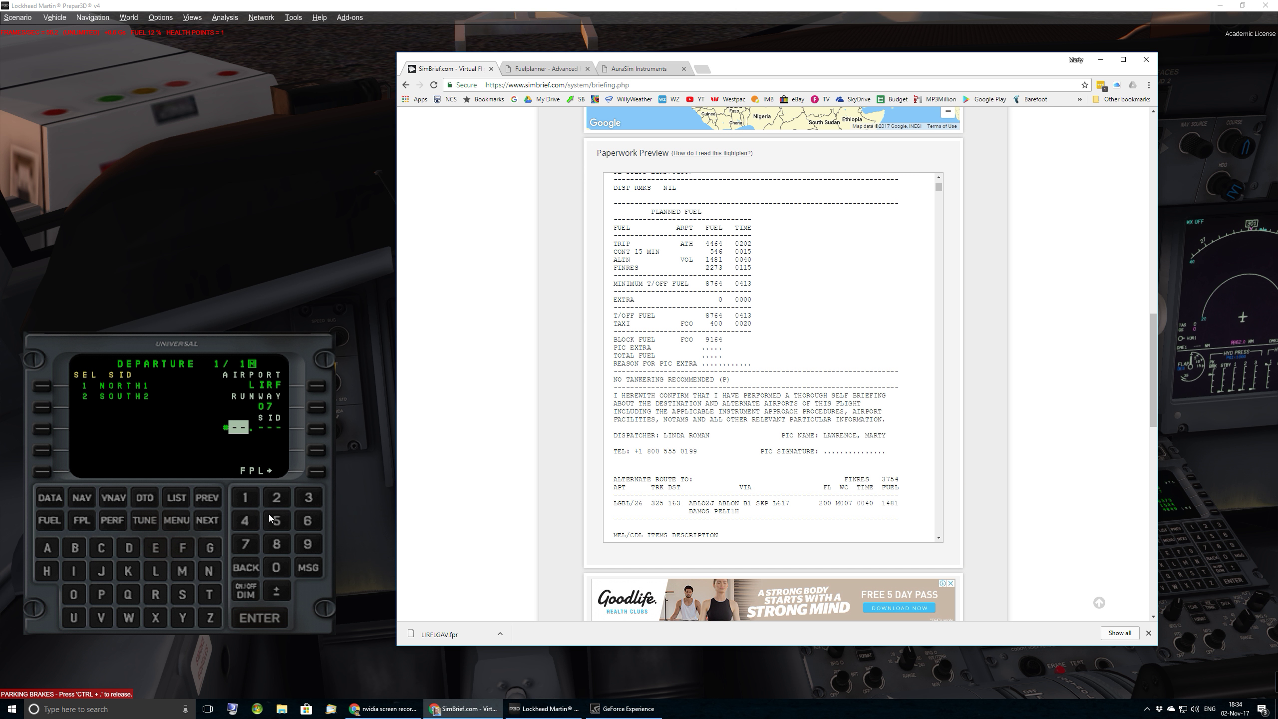
click(267, 524)
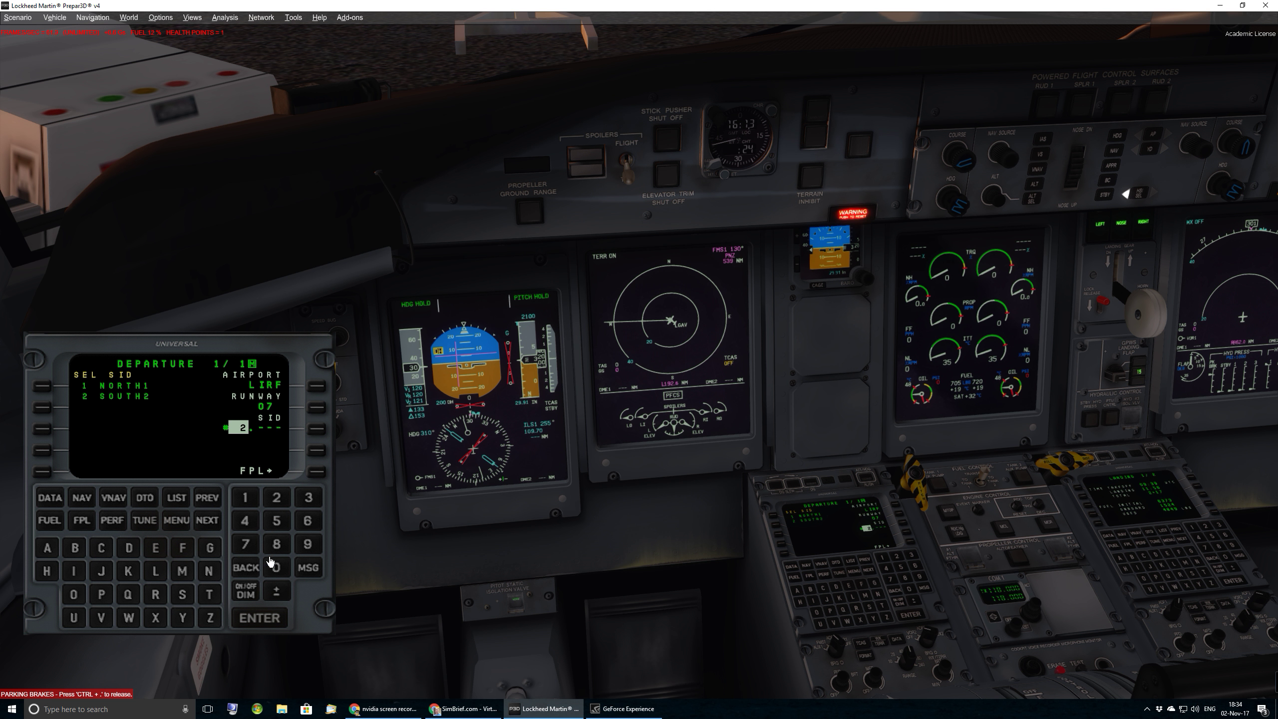
click(259, 618)
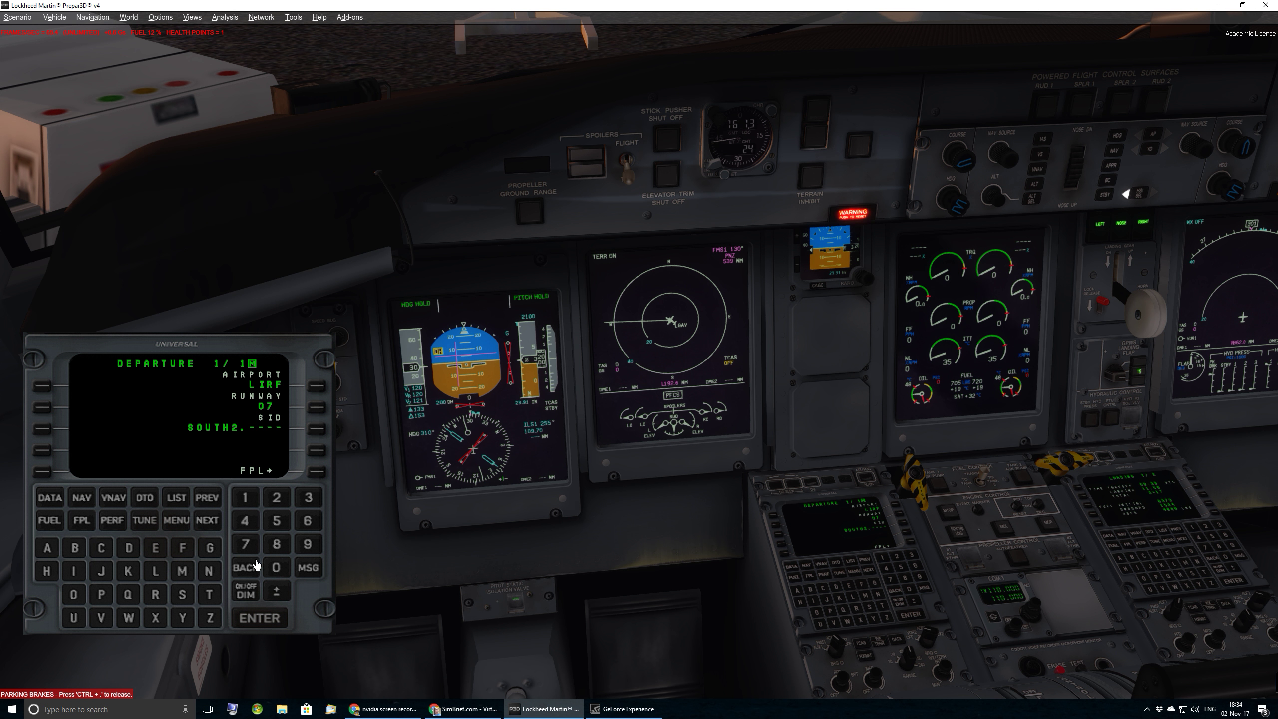
Step: Confirm the SOUTH2 departure, delete the NO LINK before XIBRI, and check the plan pages
click(316, 472)
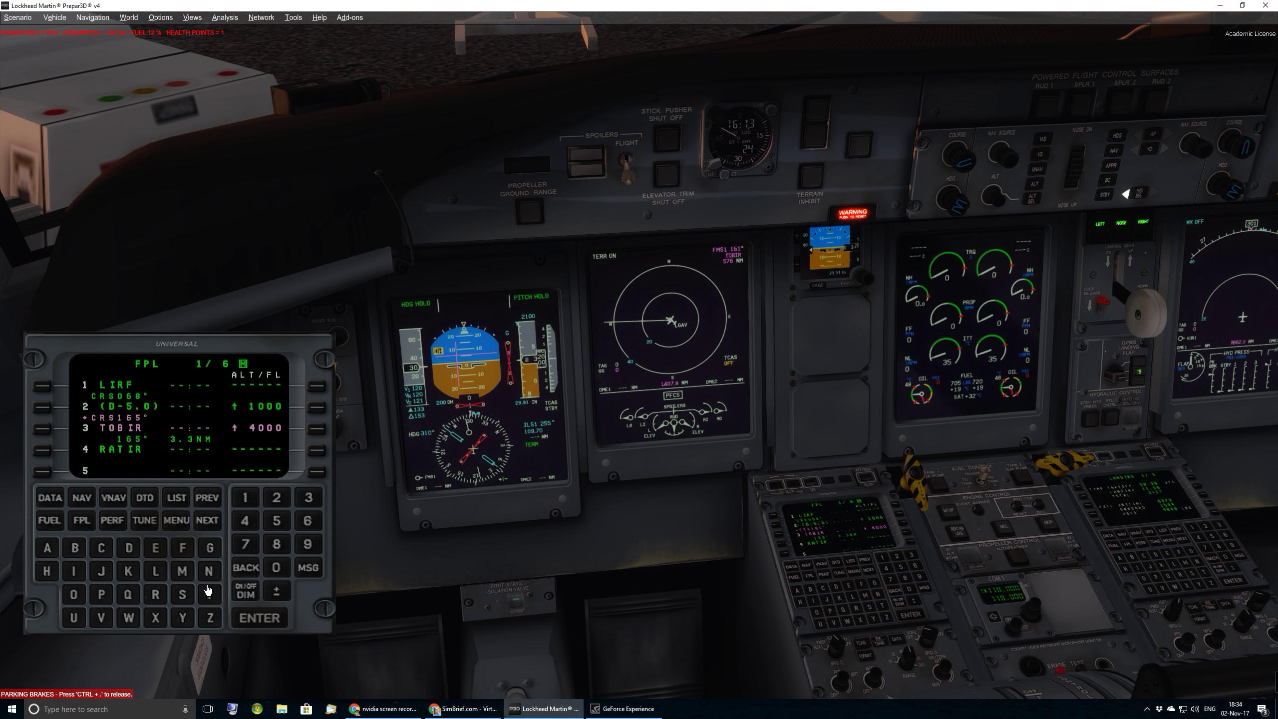
click(207, 524)
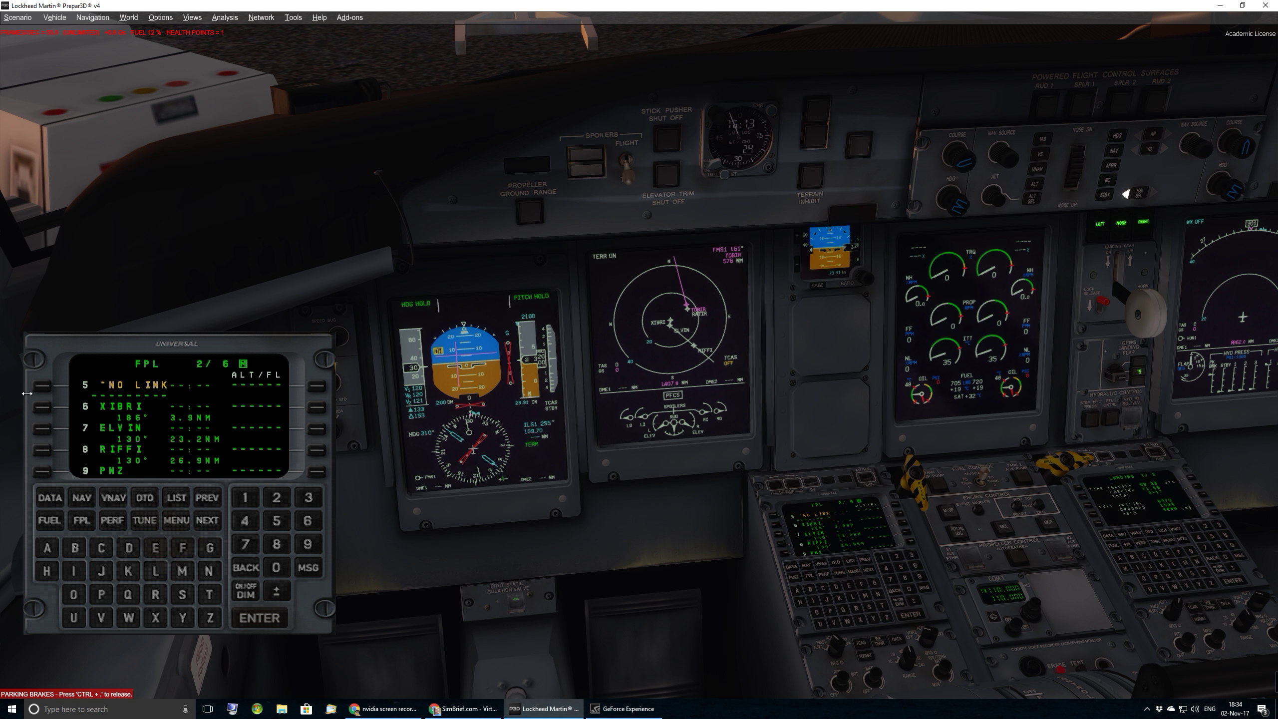
click(42, 386)
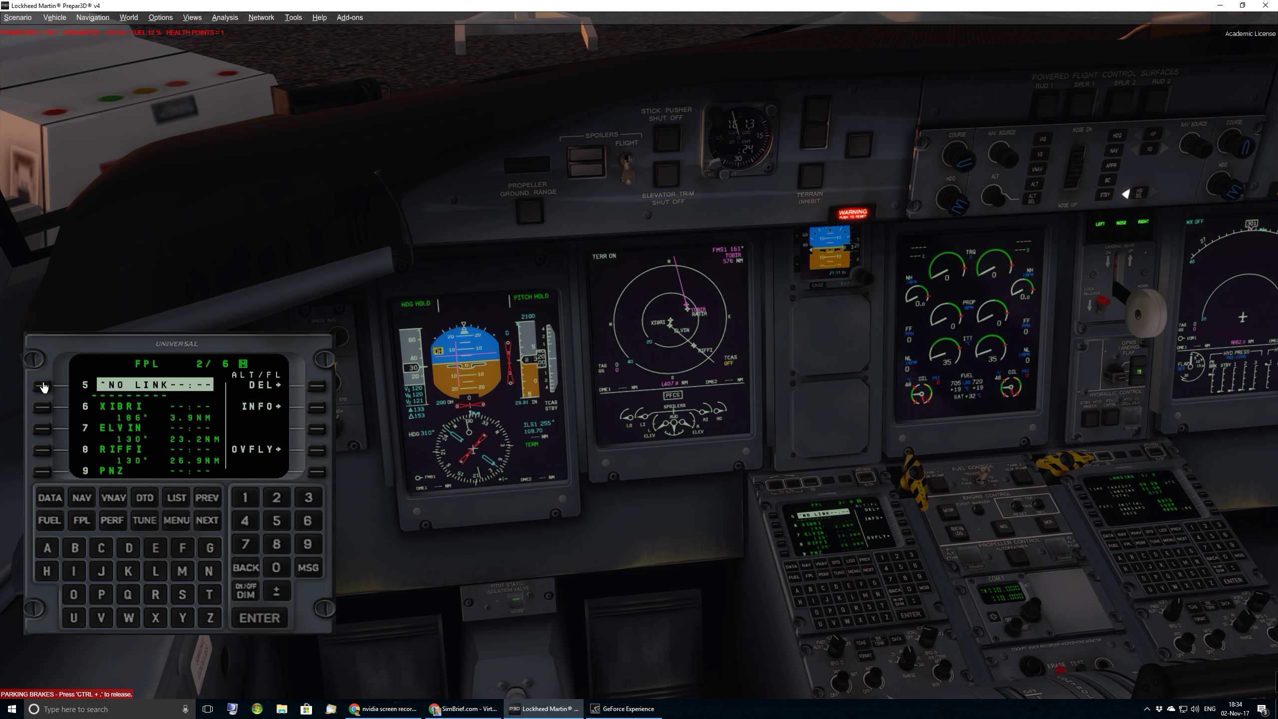
click(317, 386)
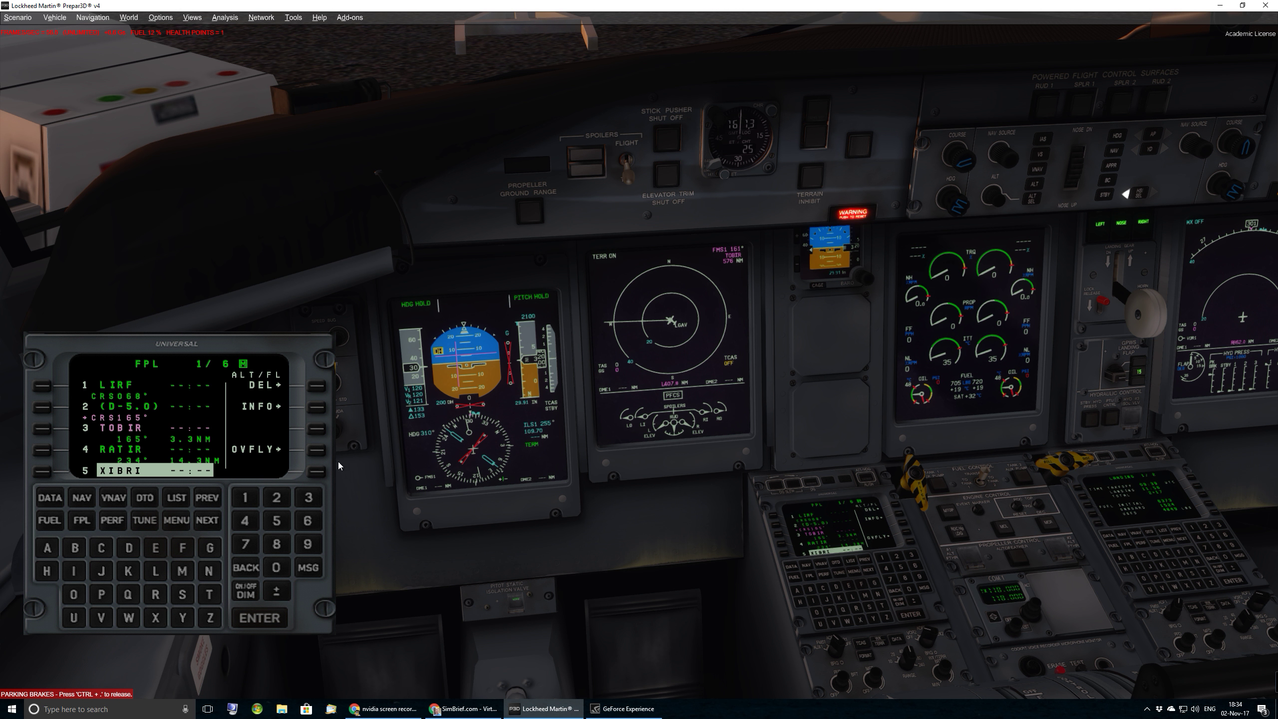
click(207, 522)
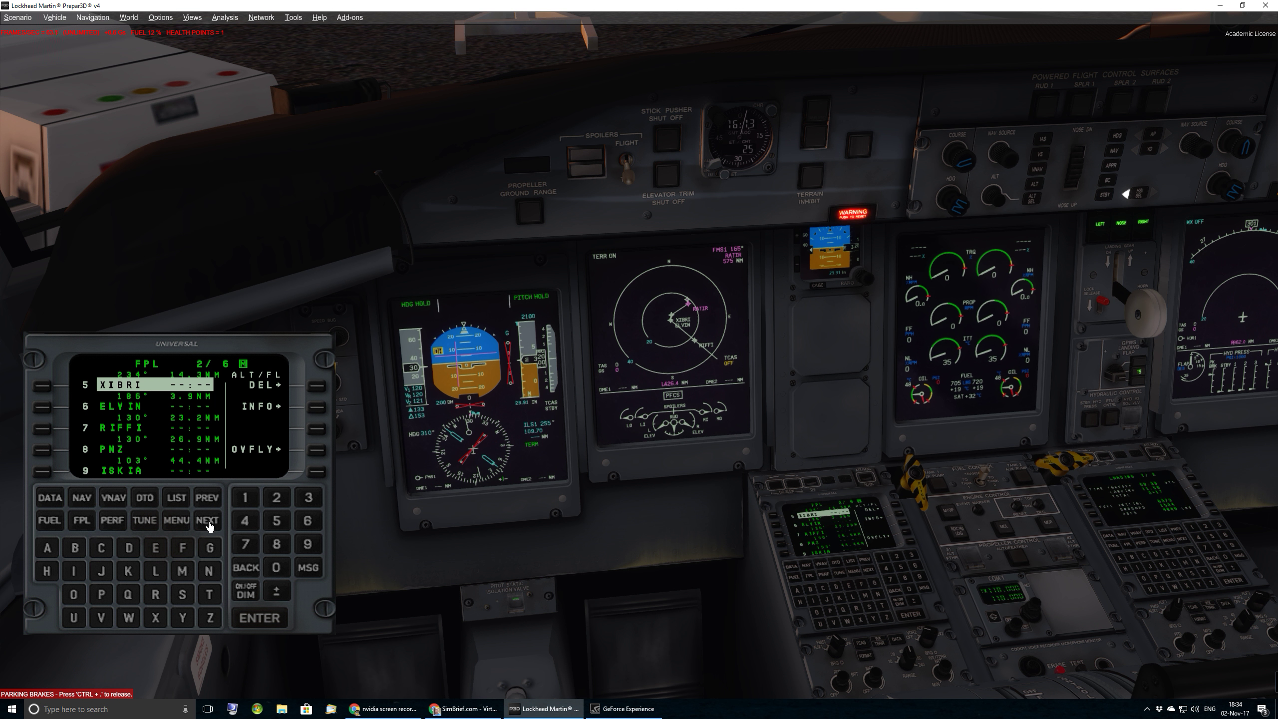
click(206, 522)
click(206, 522)
click(207, 523)
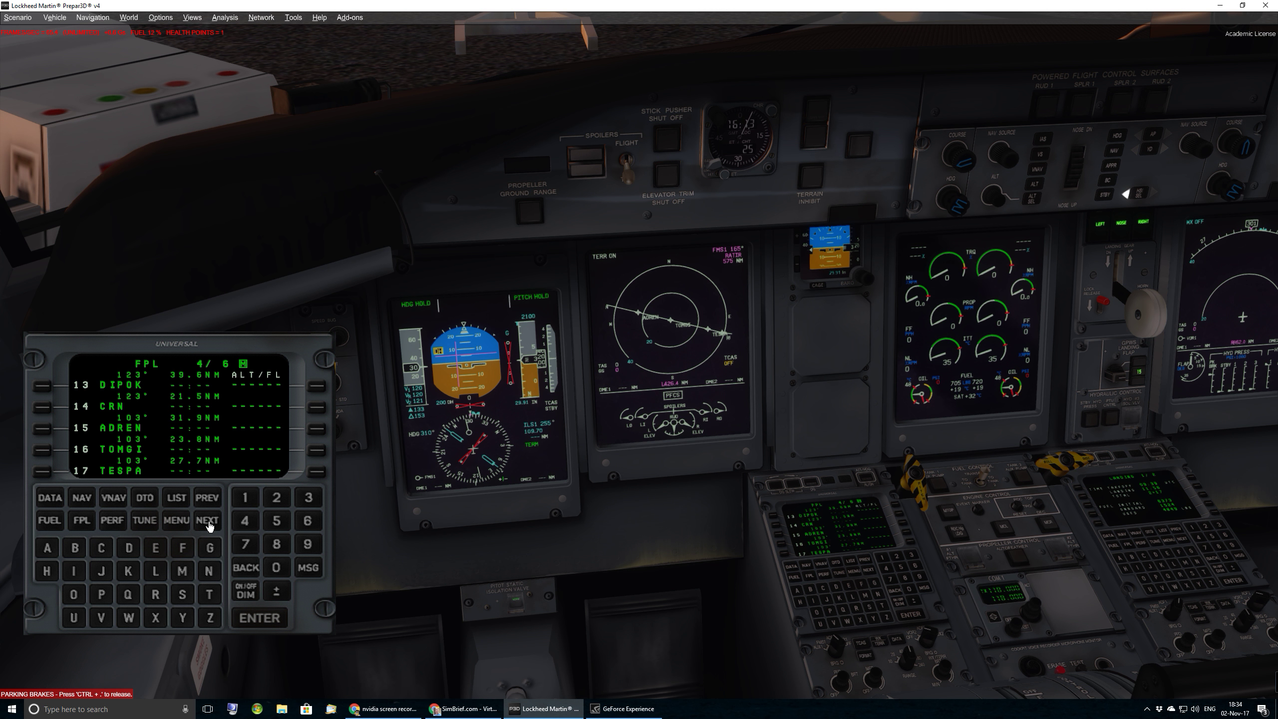
click(208, 522)
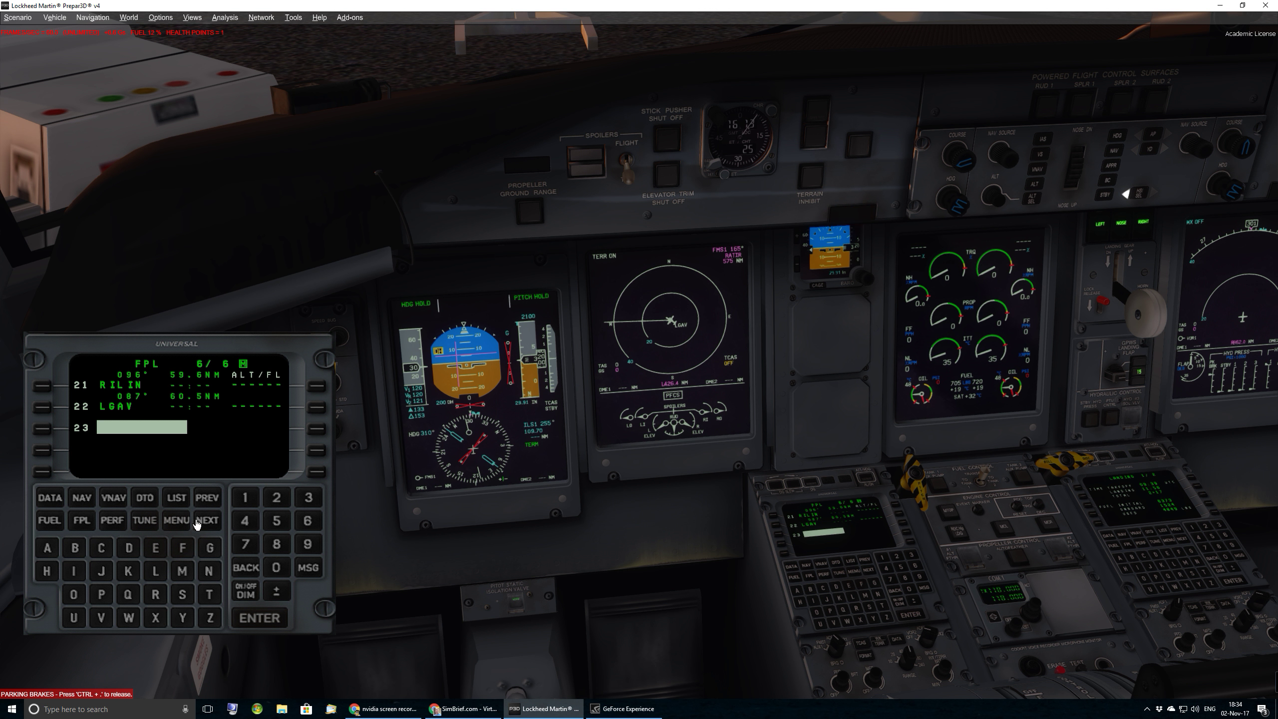
click(176, 521)
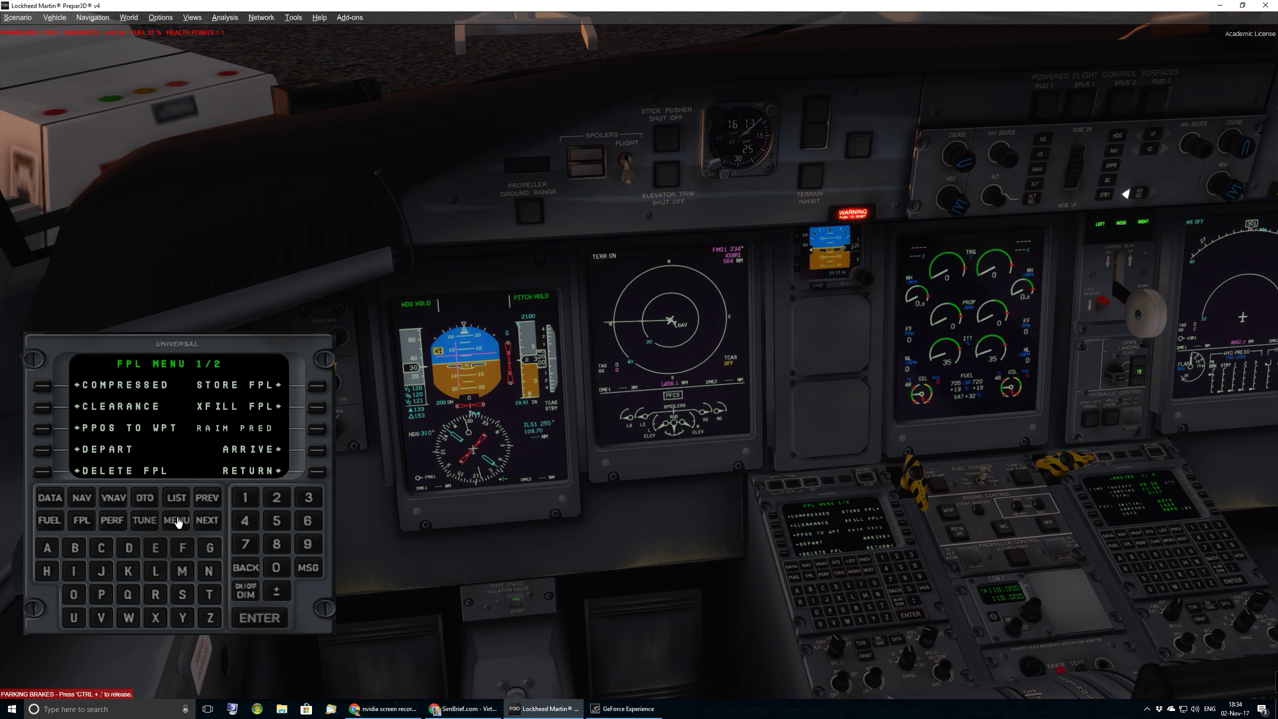
Step: Select runway 21L as the LGAV arrival and list its available STARs
click(317, 450)
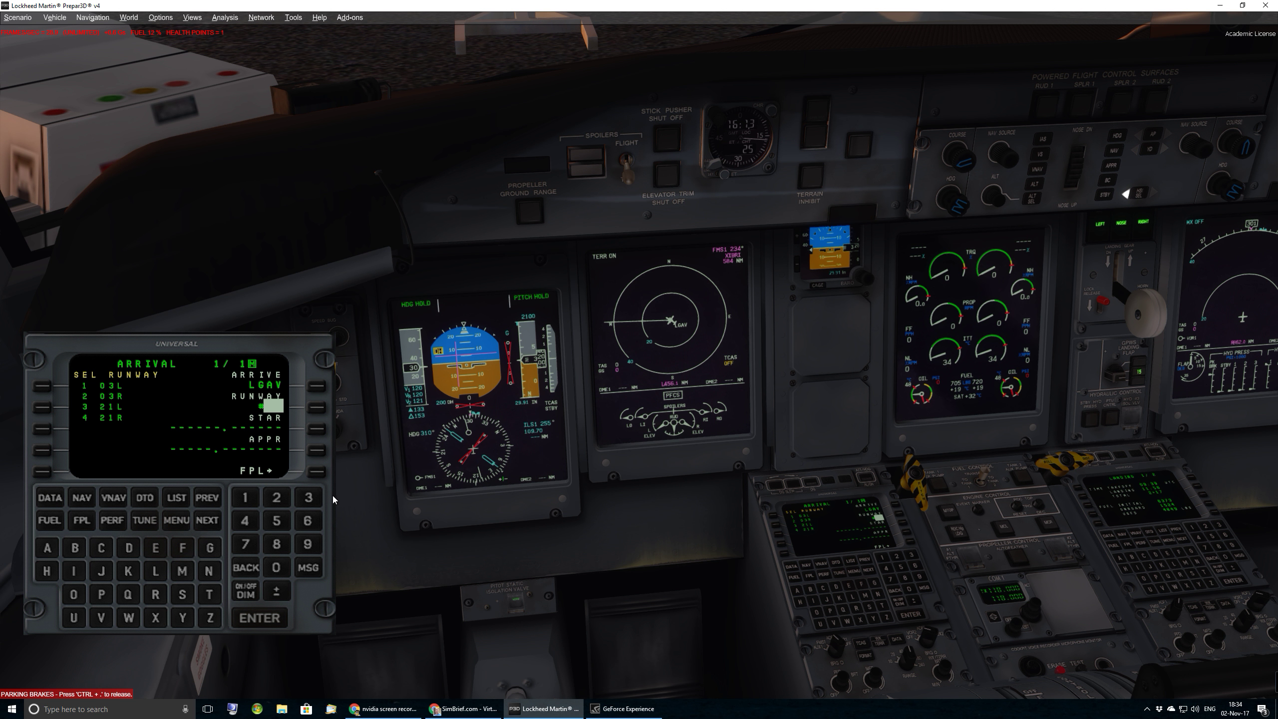
click(262, 618)
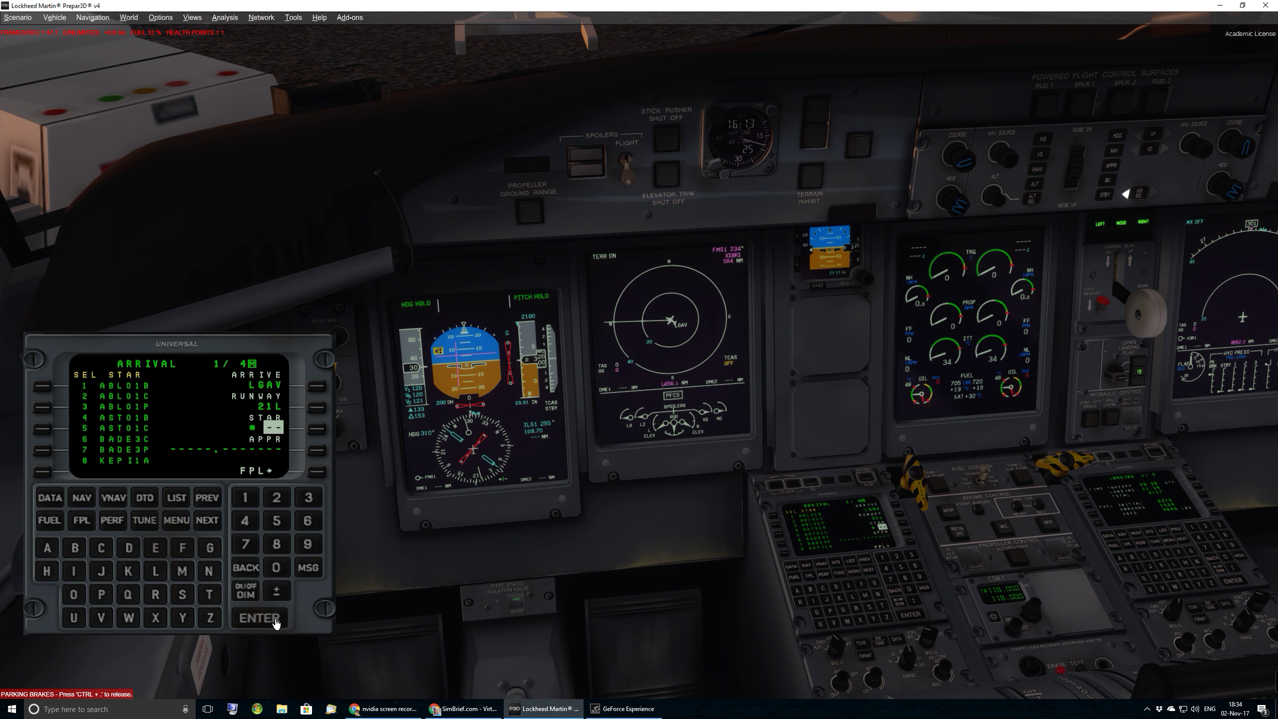
click(207, 522)
click(208, 497)
click(460, 709)
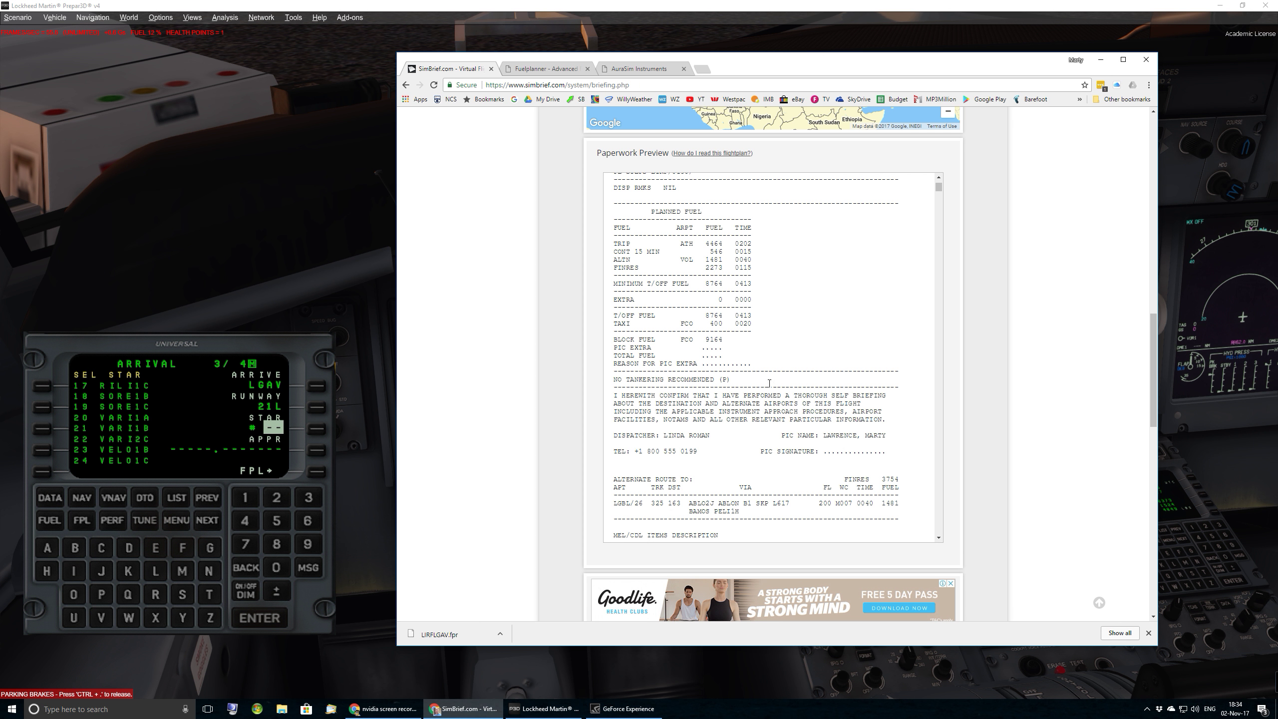
scroll(1025, 409, up, 5)
scroll(1040, 422, up, 5)
scroll(1041, 422, up, 3)
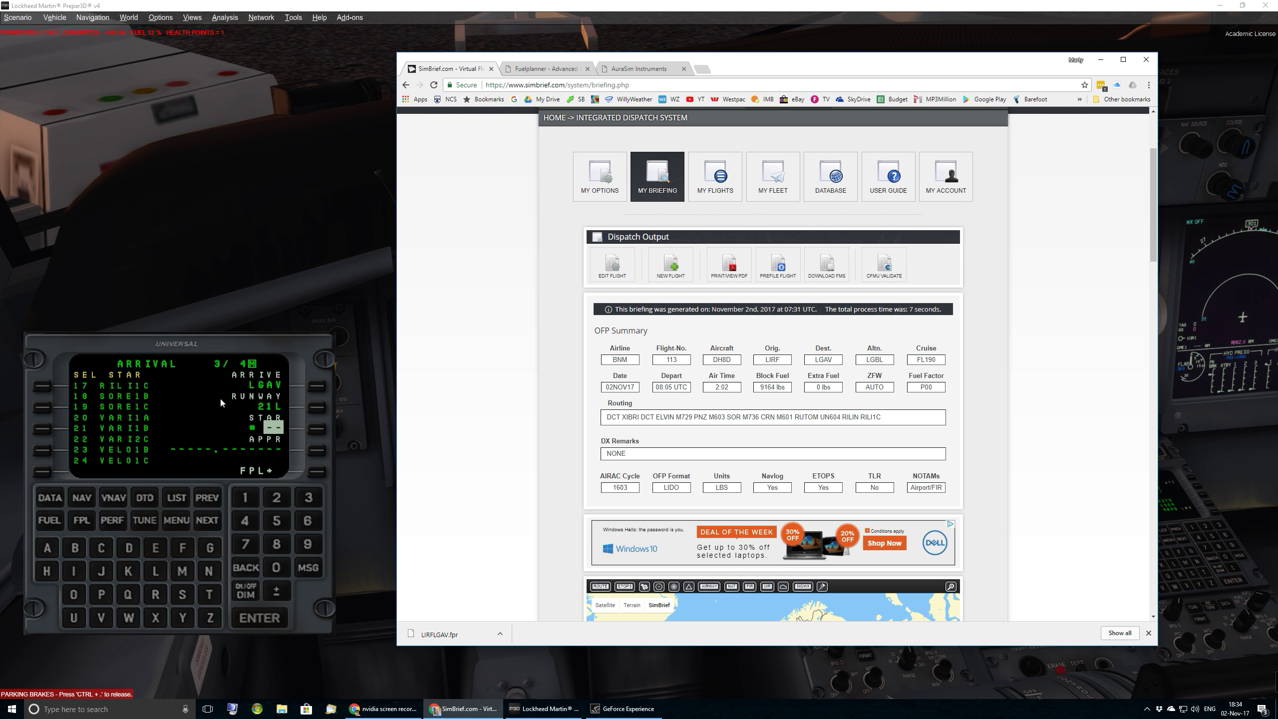
click(204, 350)
click(245, 499)
text(17)
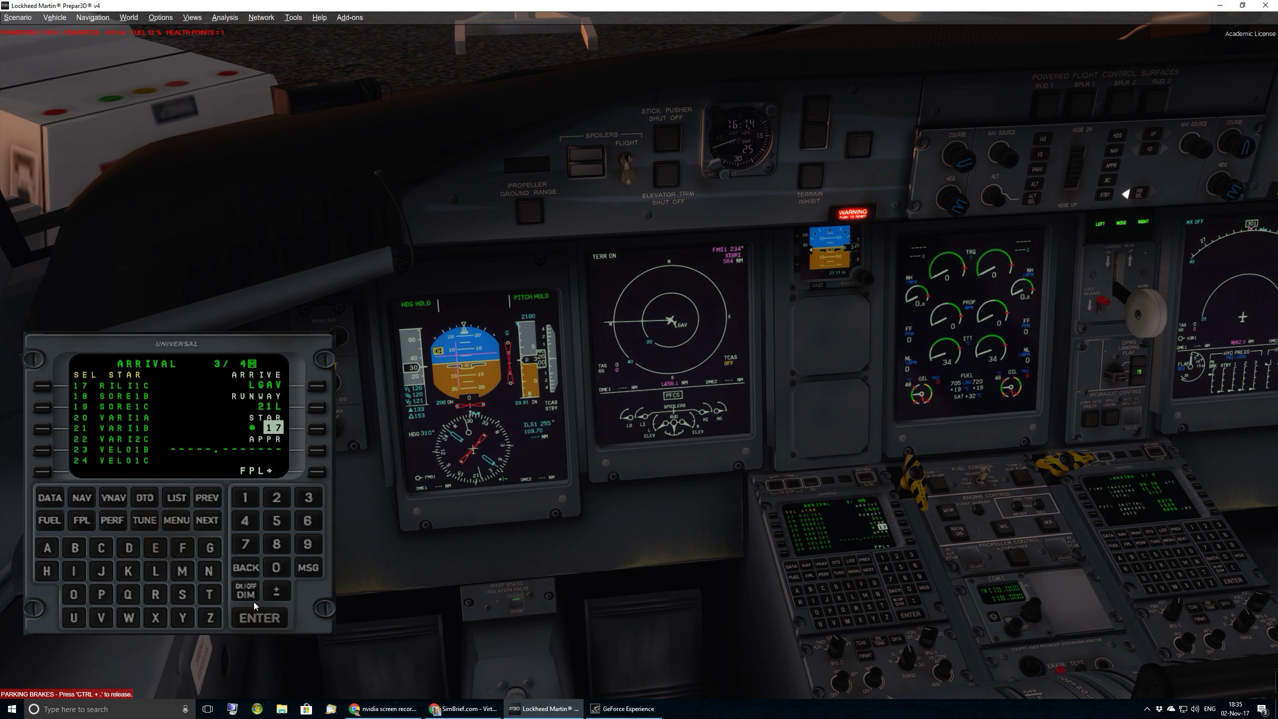
click(256, 617)
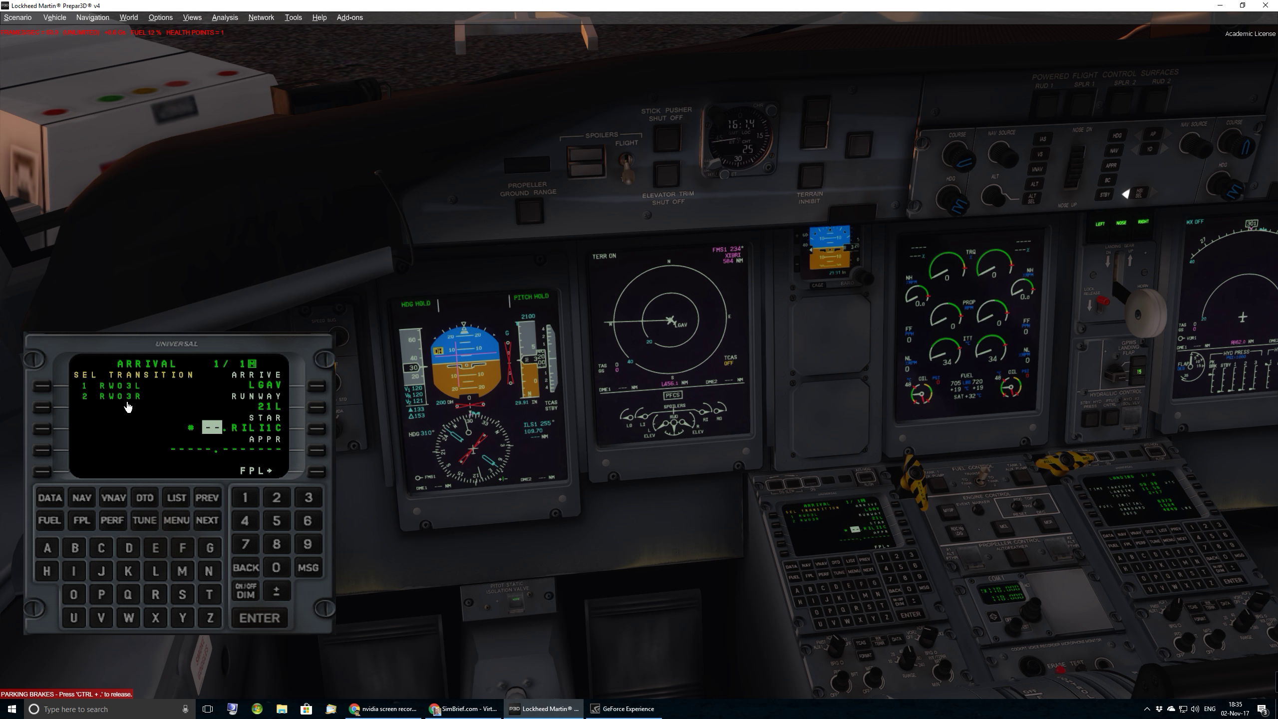
Step: Add the RILI1C STAR and I21LZ ILS approach, then review the arrival waypoints
click(313, 452)
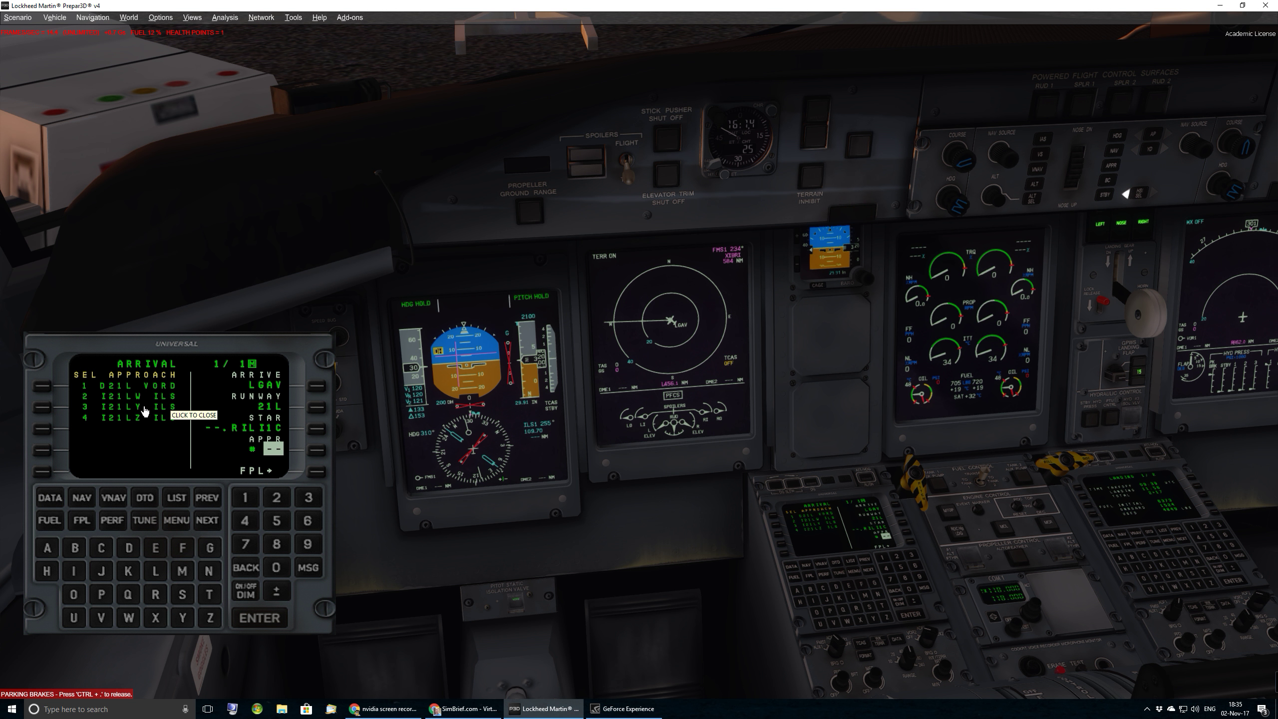
click(248, 527)
click(262, 621)
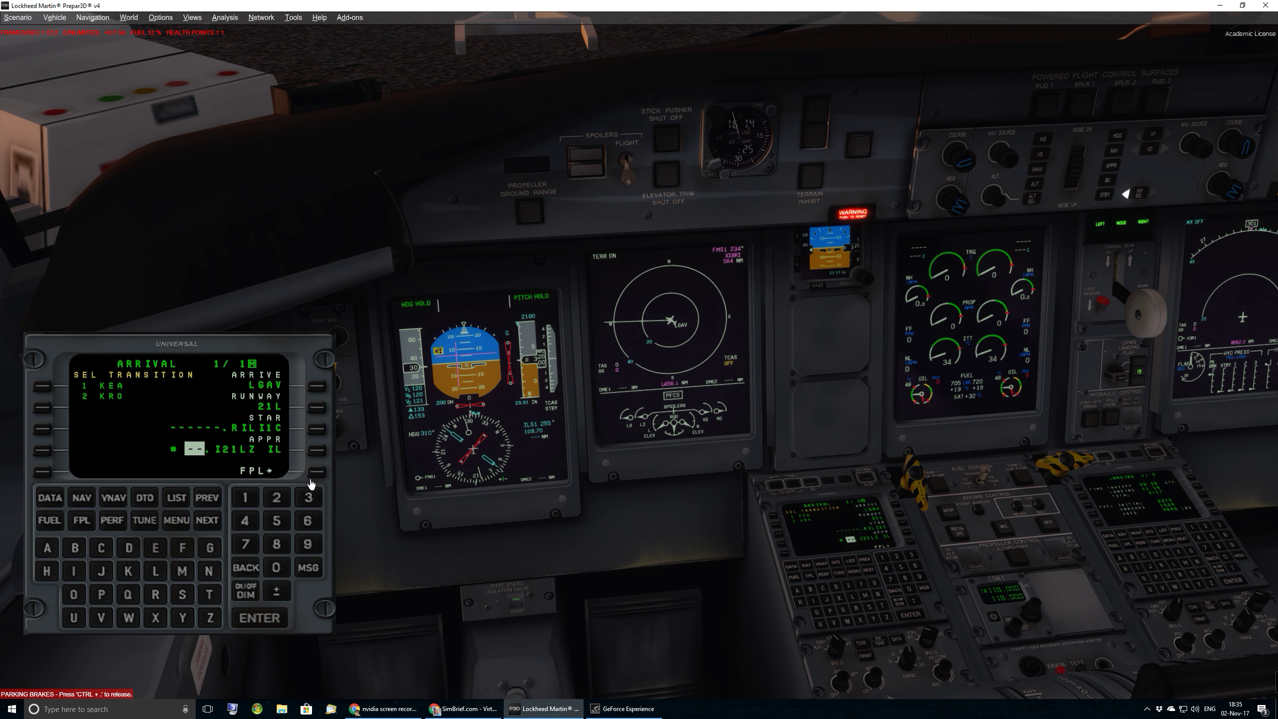
click(211, 523)
click(206, 520)
click(206, 520)
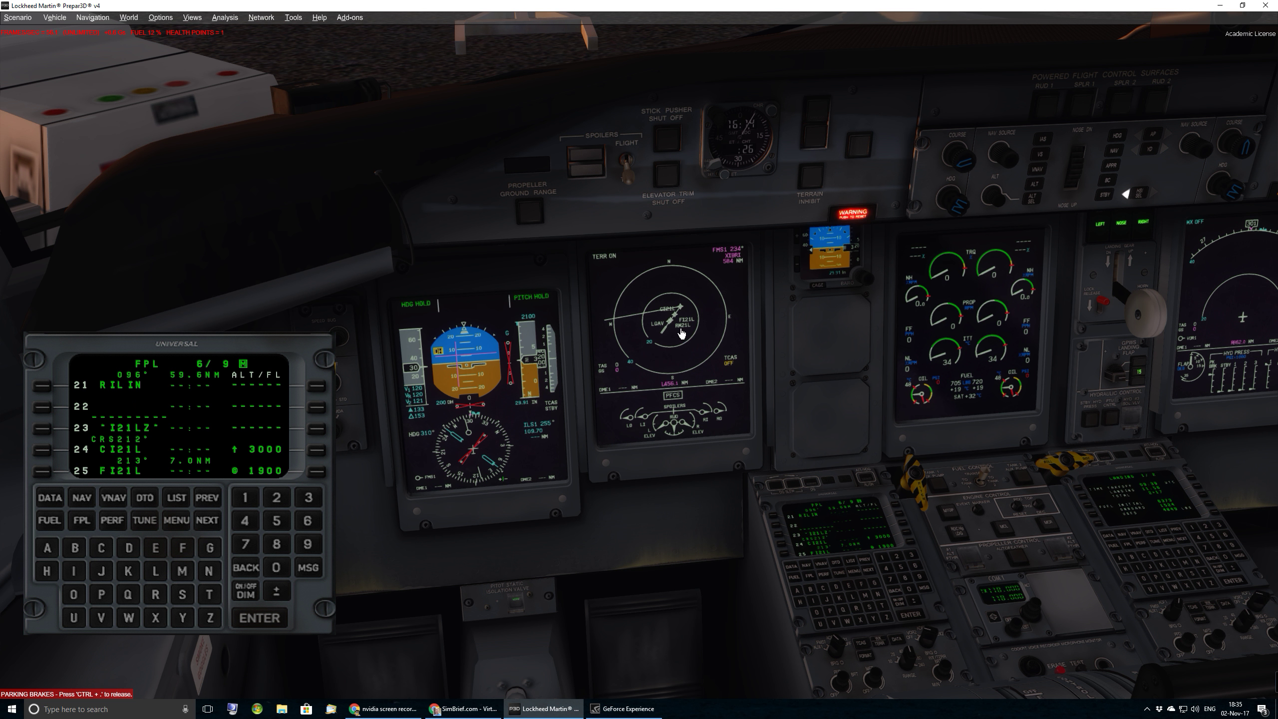
click(45, 407)
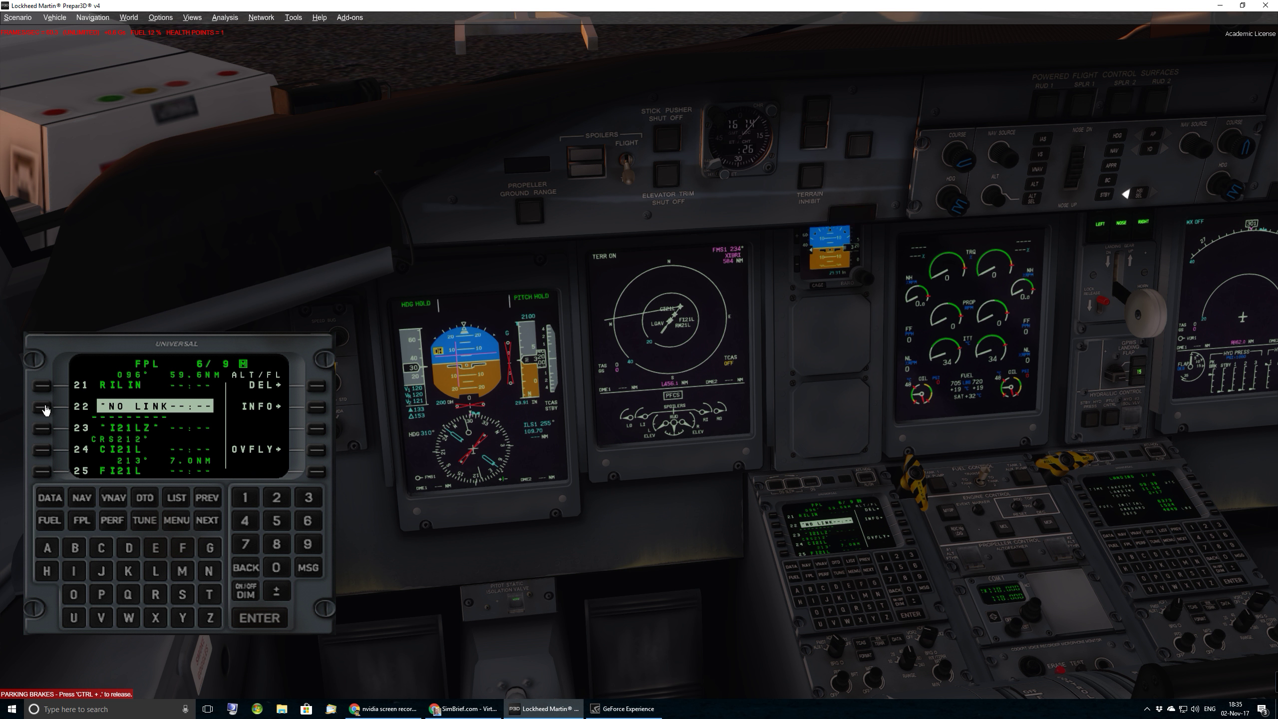
click(322, 384)
click(209, 523)
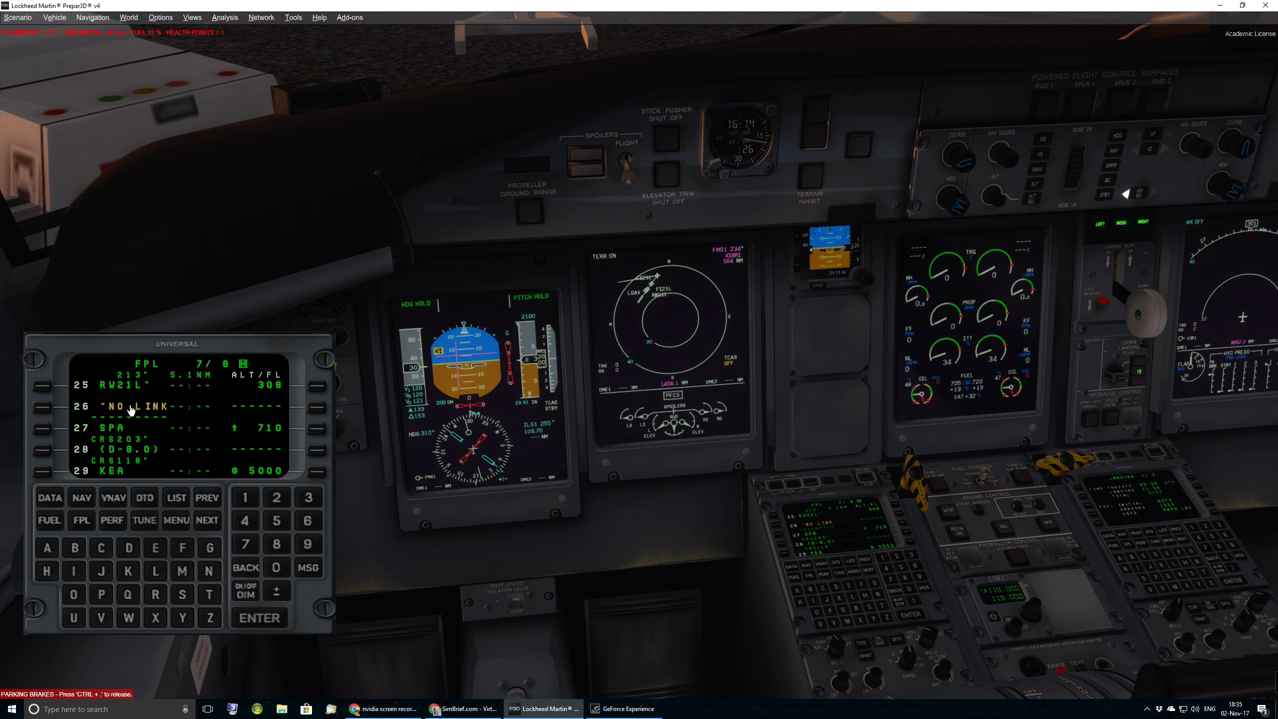
click(128, 428)
click(205, 523)
click(207, 498)
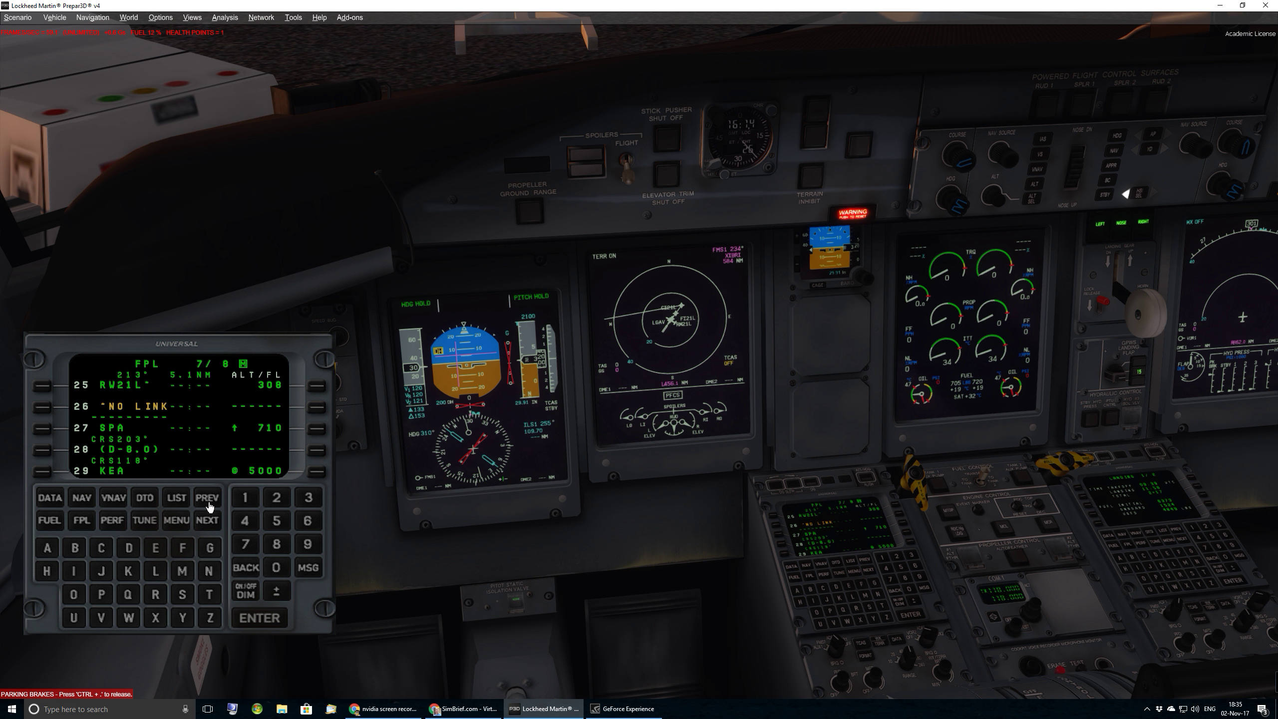
click(207, 498)
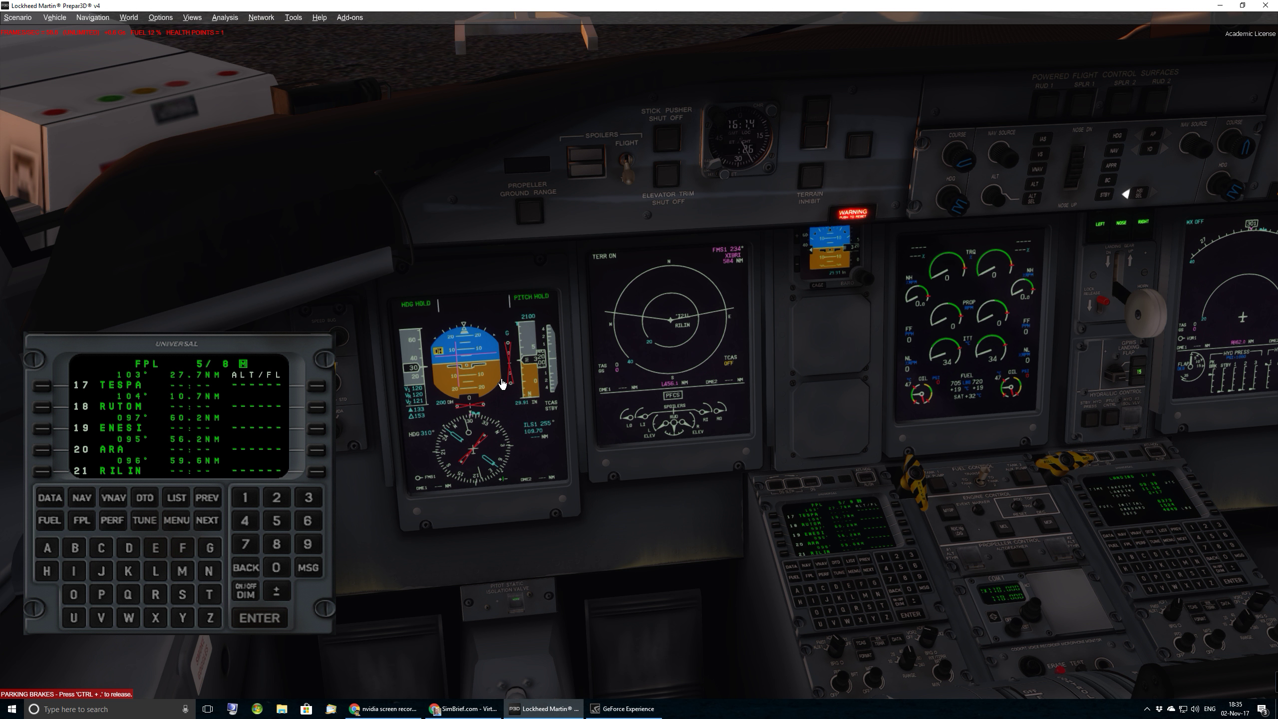